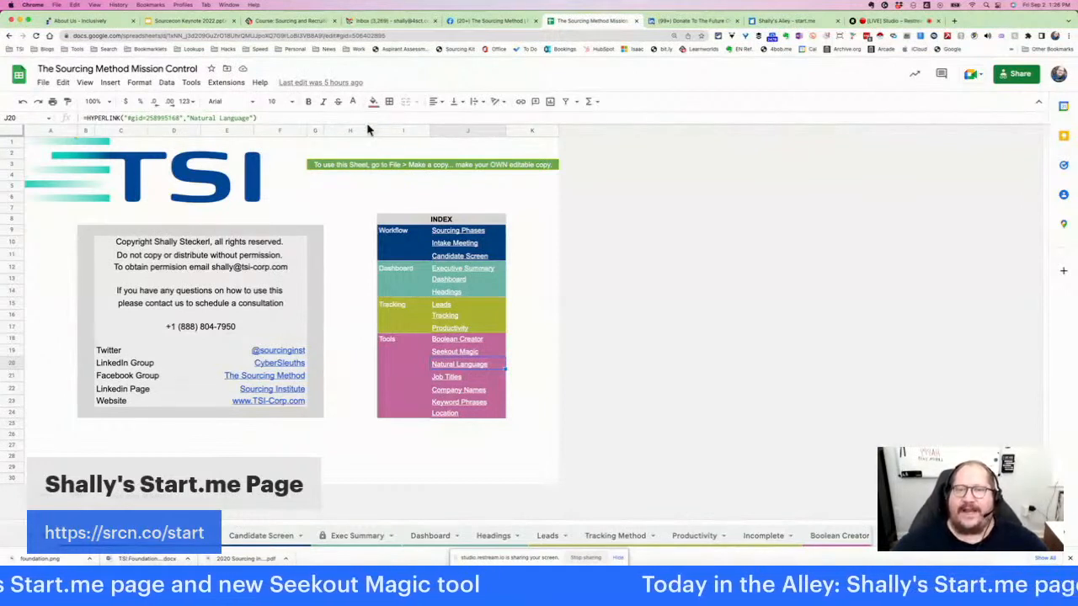
pyautogui.click(321, 170)
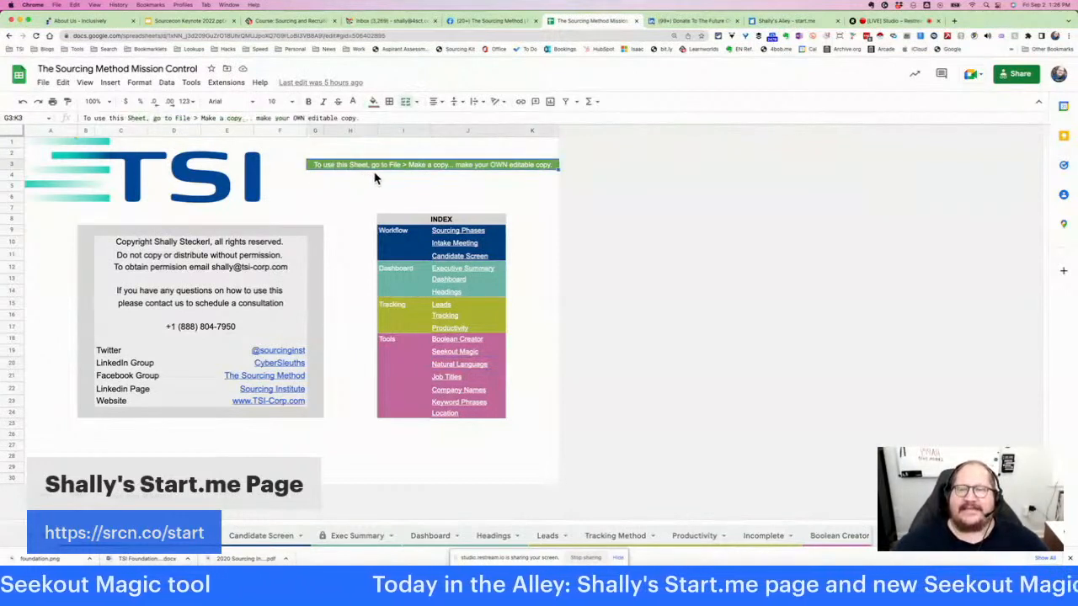
pyautogui.click(44, 84)
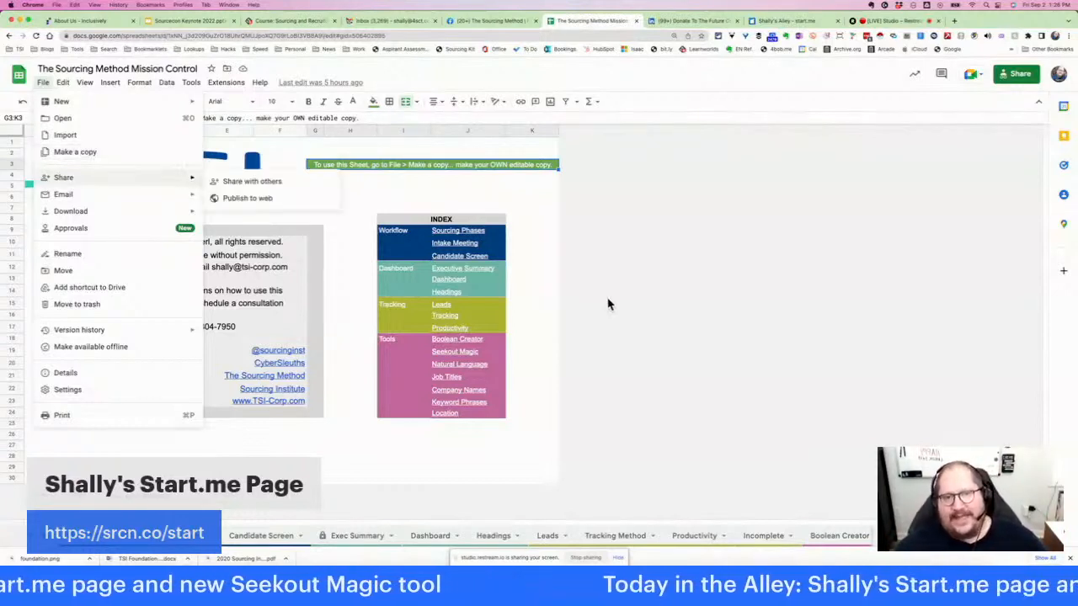
pyautogui.click(639, 312)
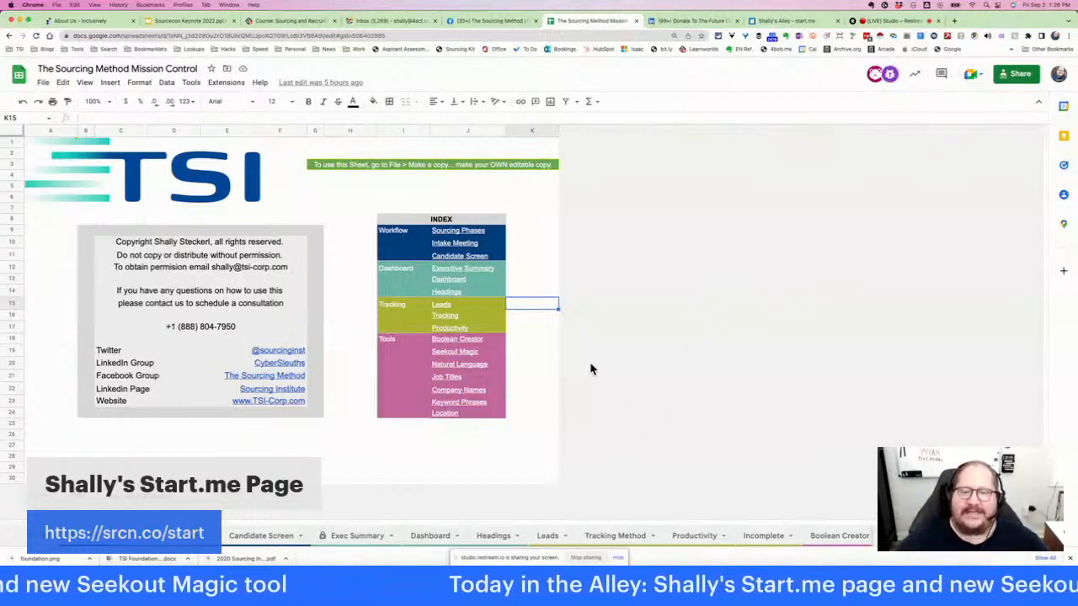
# - Try a yellow fill on the Seekout Magic cell in the index and replace it with a black fill
pyautogui.click(455, 353)
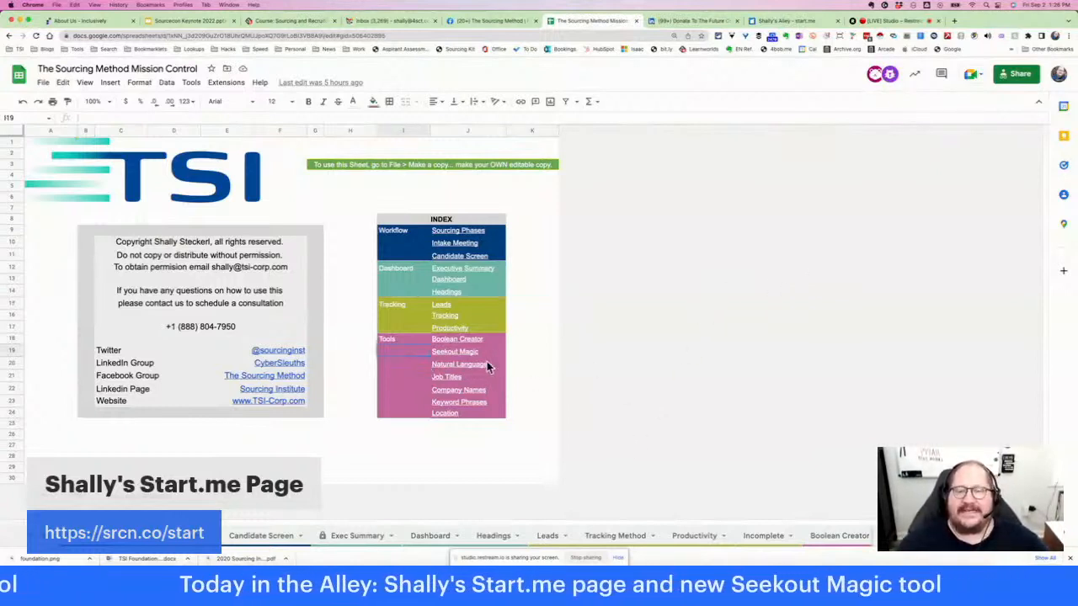
pyautogui.click(373, 101)
pyautogui.click(413, 212)
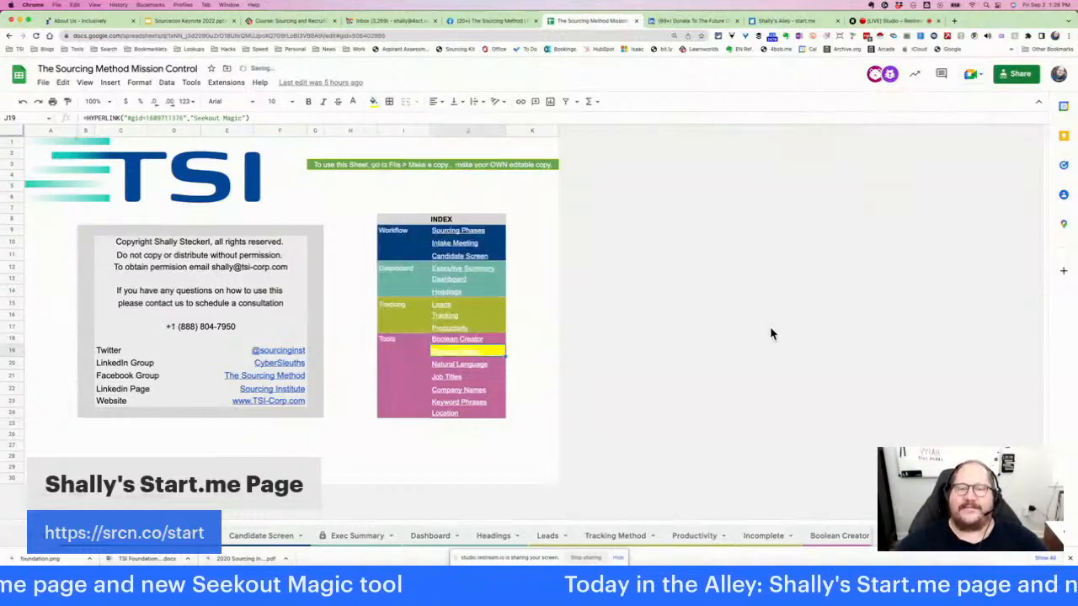
pyautogui.click(375, 101)
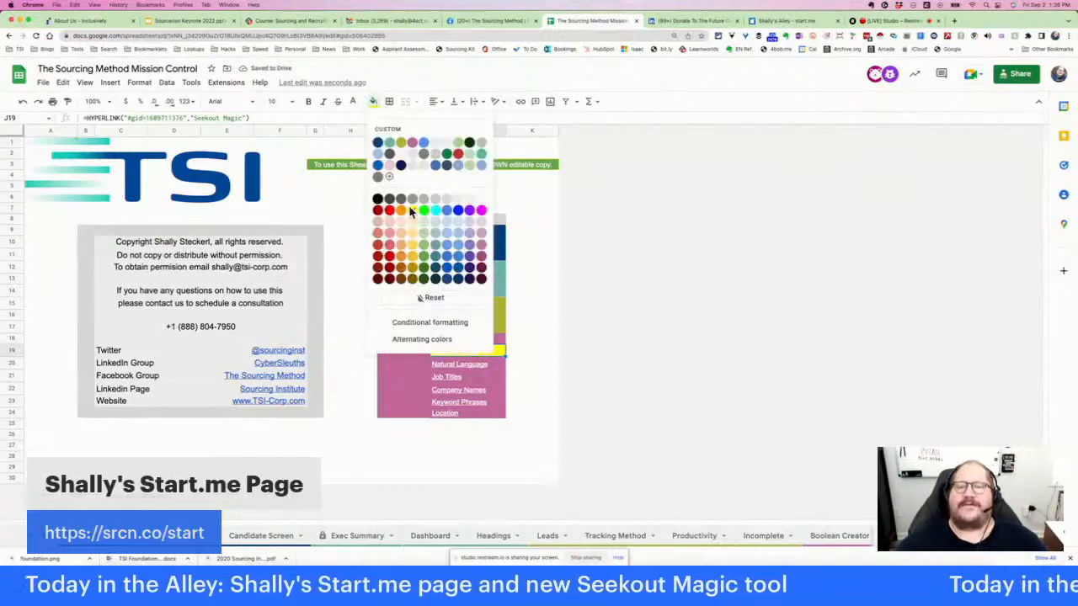
pyautogui.click(377, 199)
pyautogui.click(631, 380)
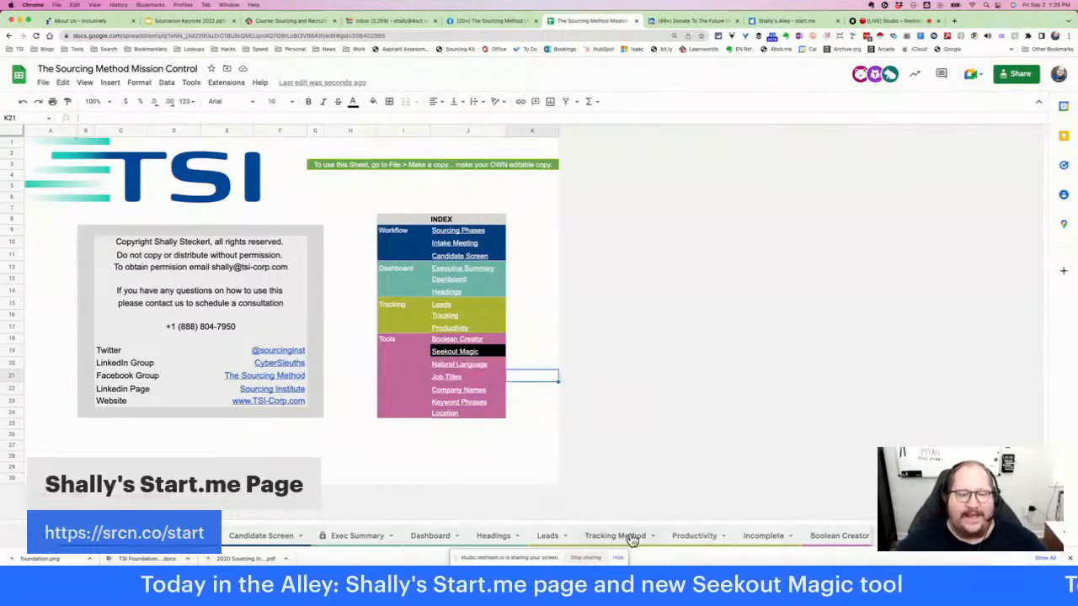
# - Look through the Seekout Magic, Boolean Creator, Job Titles, Companies and Locations sheets, and examine the generated search string in Boolean Creator
pyautogui.hscroll(5, 505, 535)
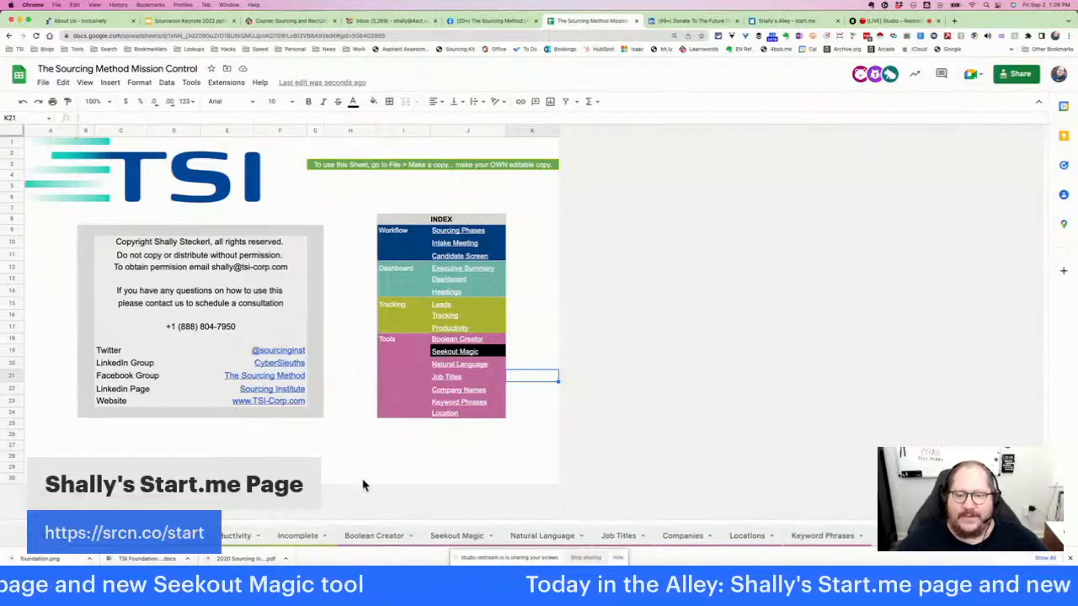
pyautogui.click(453, 536)
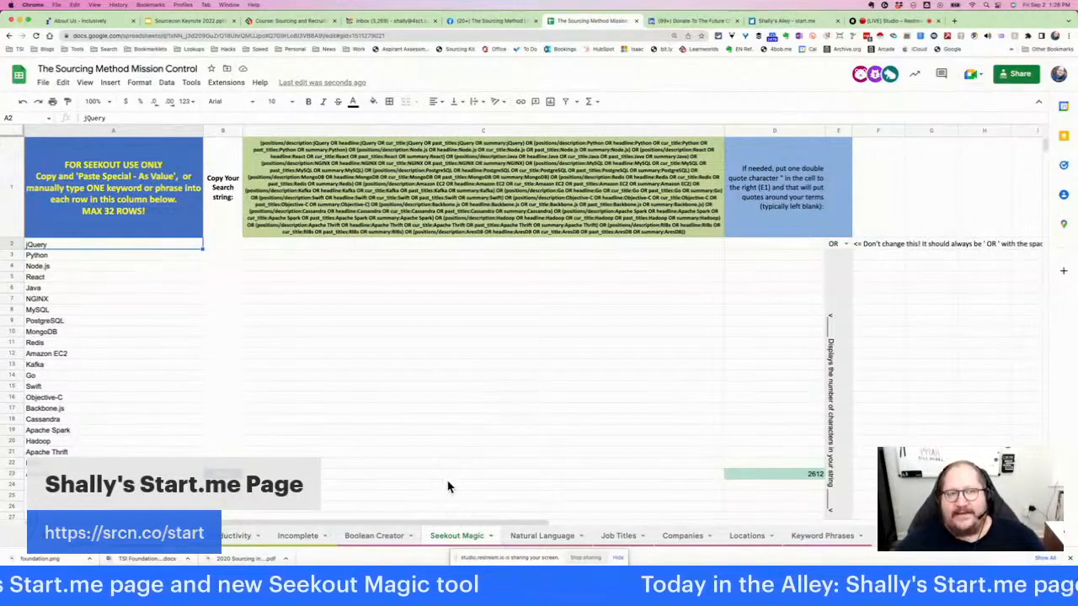
pyautogui.click(390, 536)
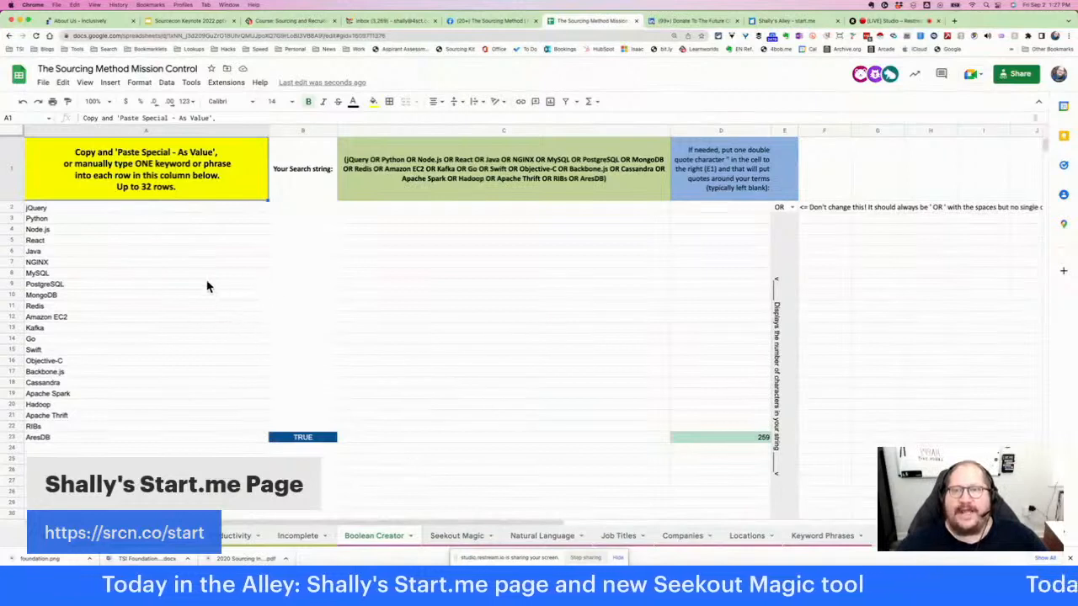
pyautogui.press('Down')
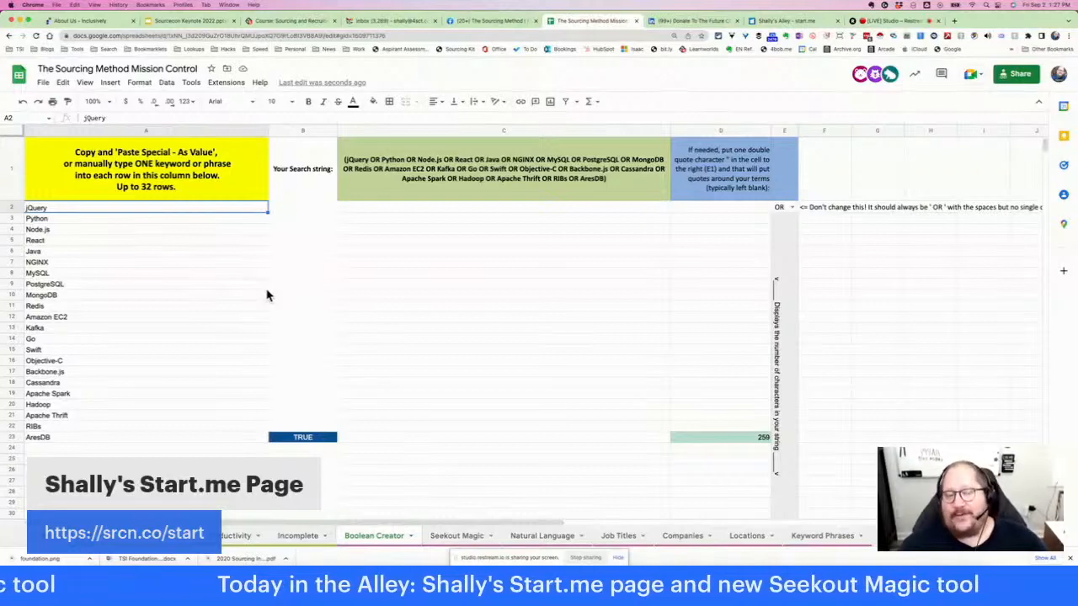
pyautogui.click(621, 536)
pyautogui.click(694, 537)
pyautogui.click(746, 537)
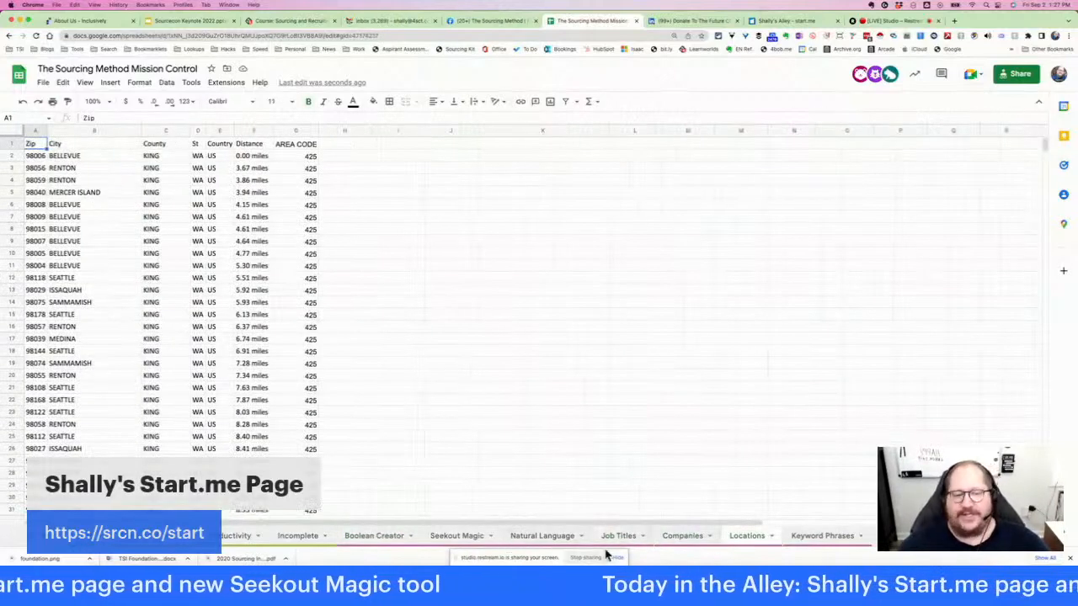
pyautogui.click(374, 536)
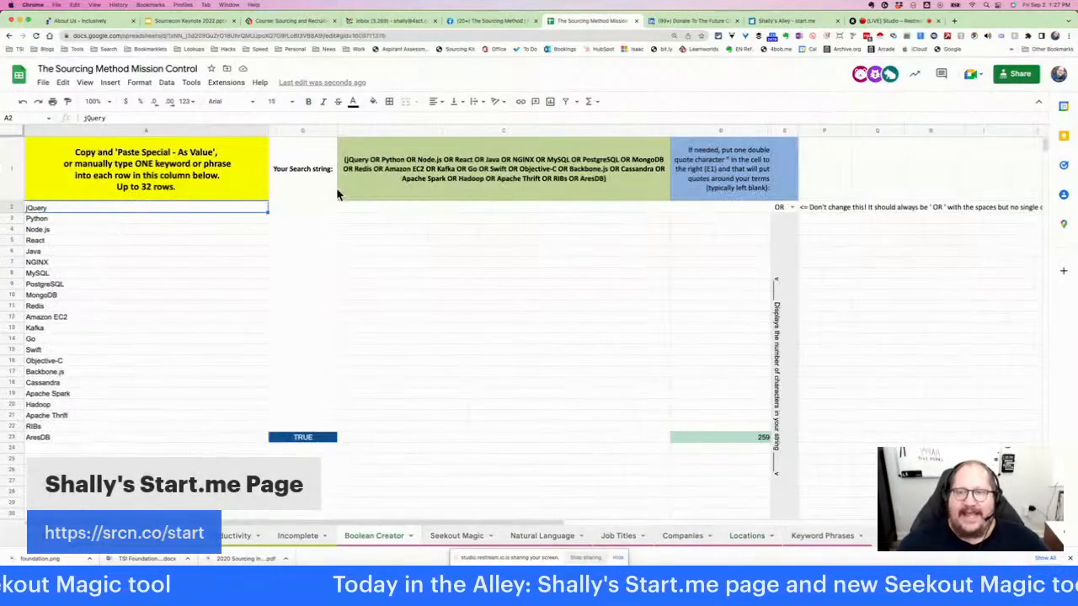
pyautogui.click(526, 191)
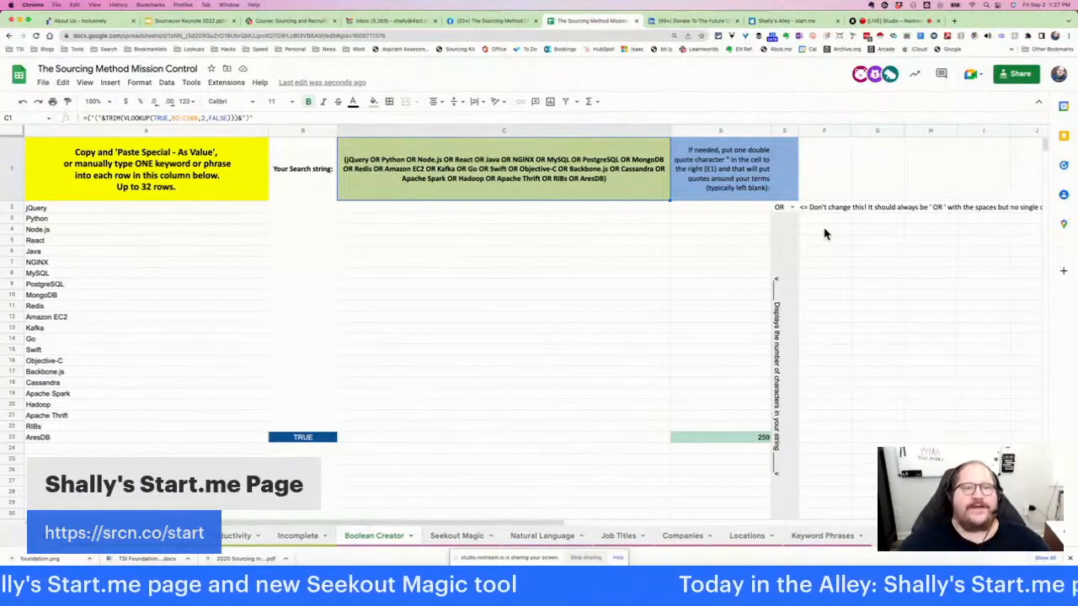
# - Enter a double quote character in cell E1 of the Boolean Creator sheet, clear it, and enter it again
pyautogui.click(789, 182)
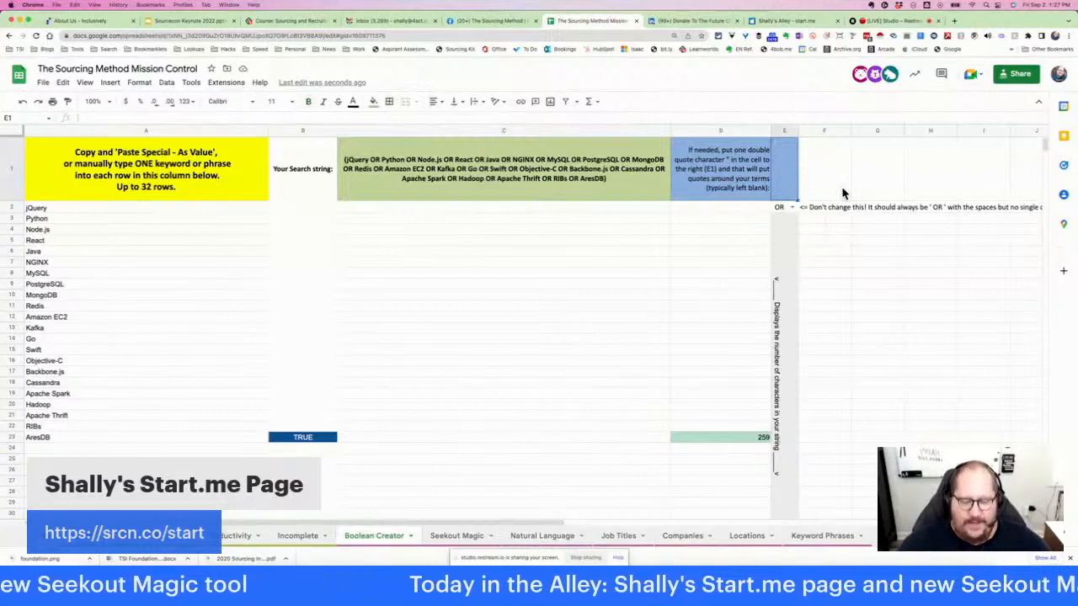
pyautogui.write('"')
pyautogui.press('Return')
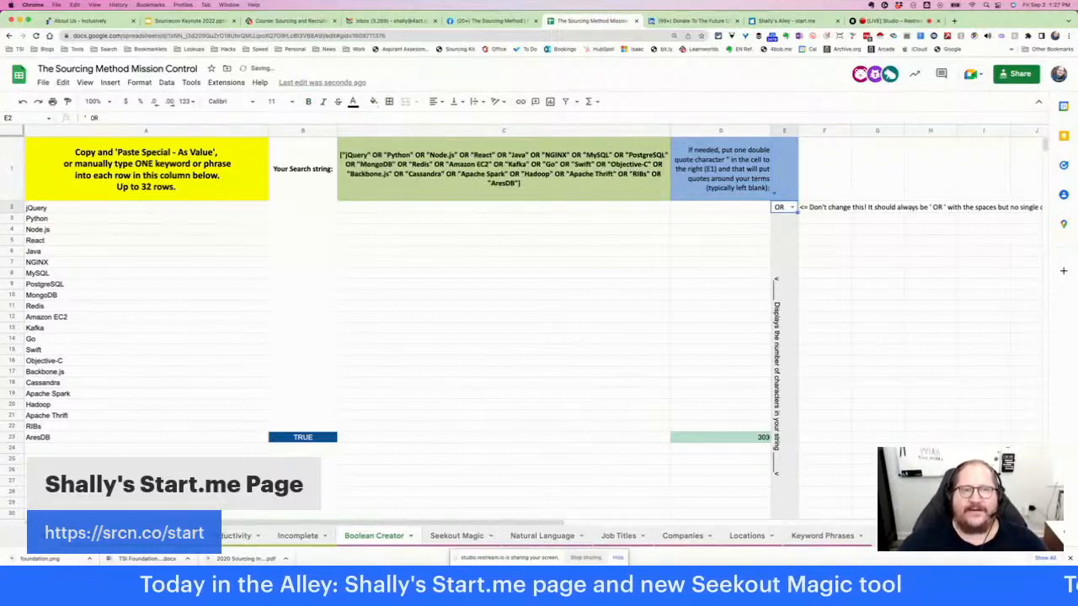
pyautogui.press('Up')
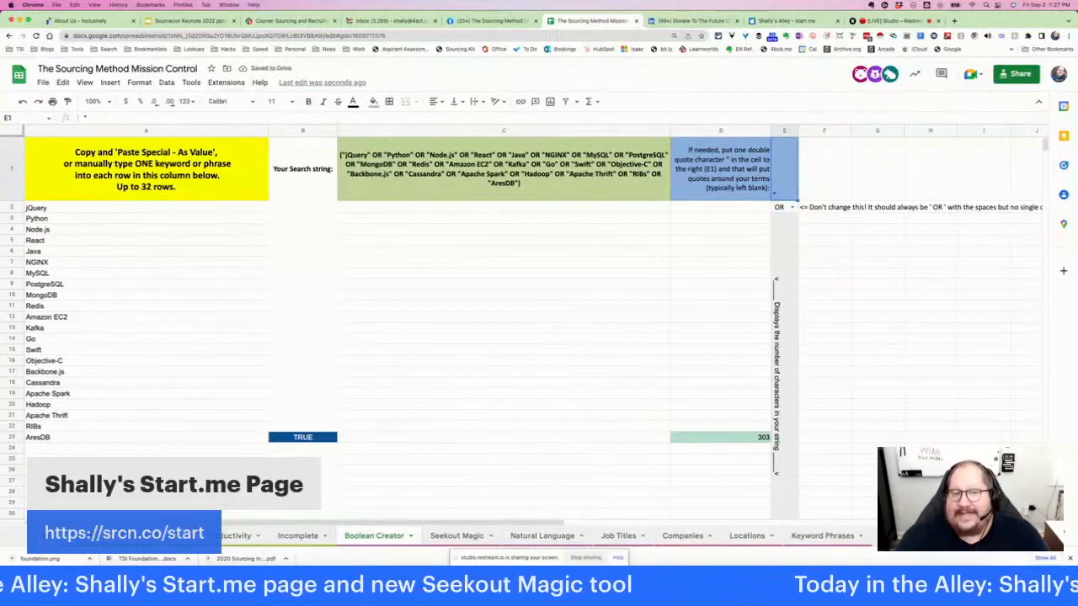
pyautogui.press('Delete')
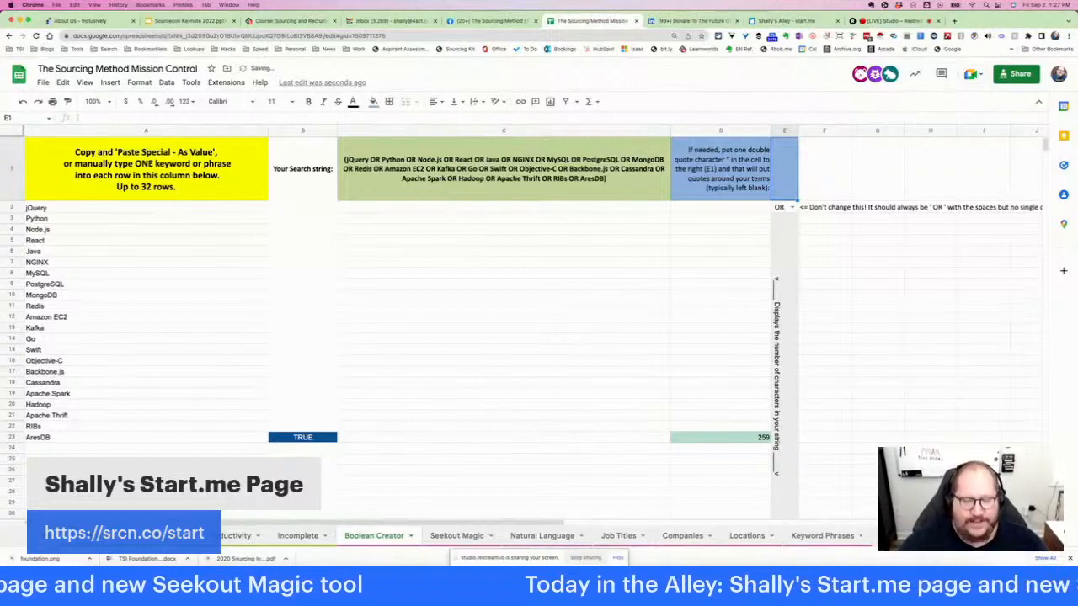
pyautogui.write('"')
pyautogui.press('Return')
# - Replace the first keyword in cell A2 of the Boolean Creator sheet with "software engineer"
pyautogui.press('Left')
pyautogui.press('Left')
pyautogui.press('Left')
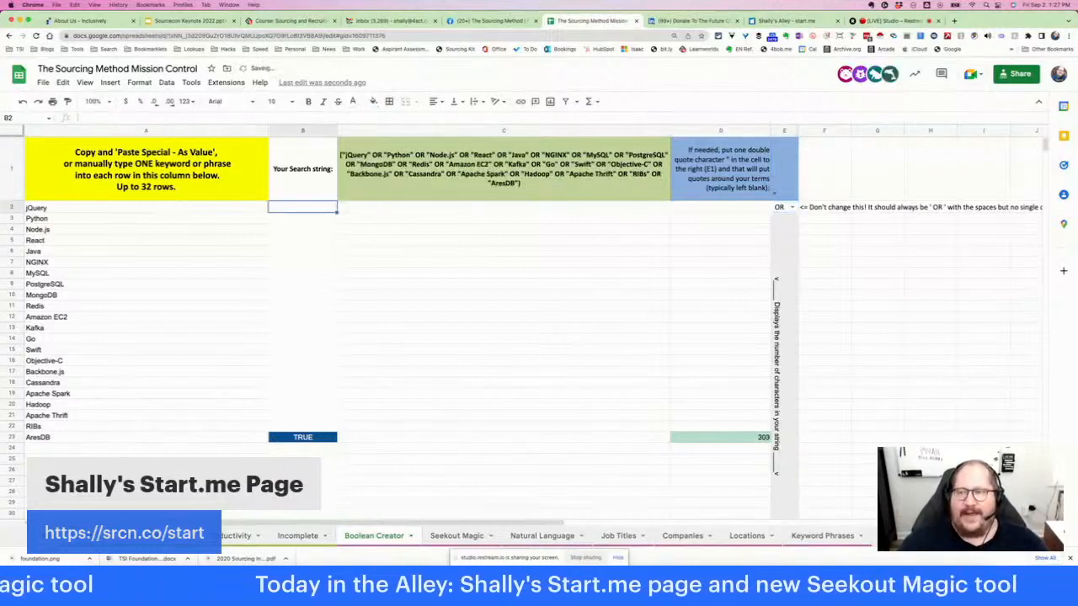
pyautogui.press('Left')
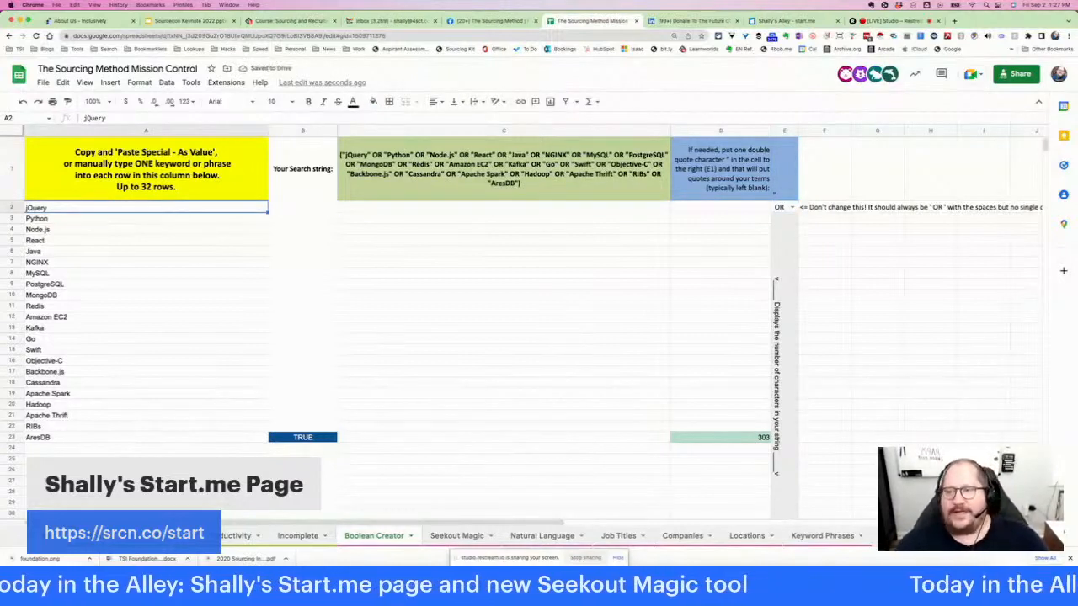
pyautogui.write('softw')
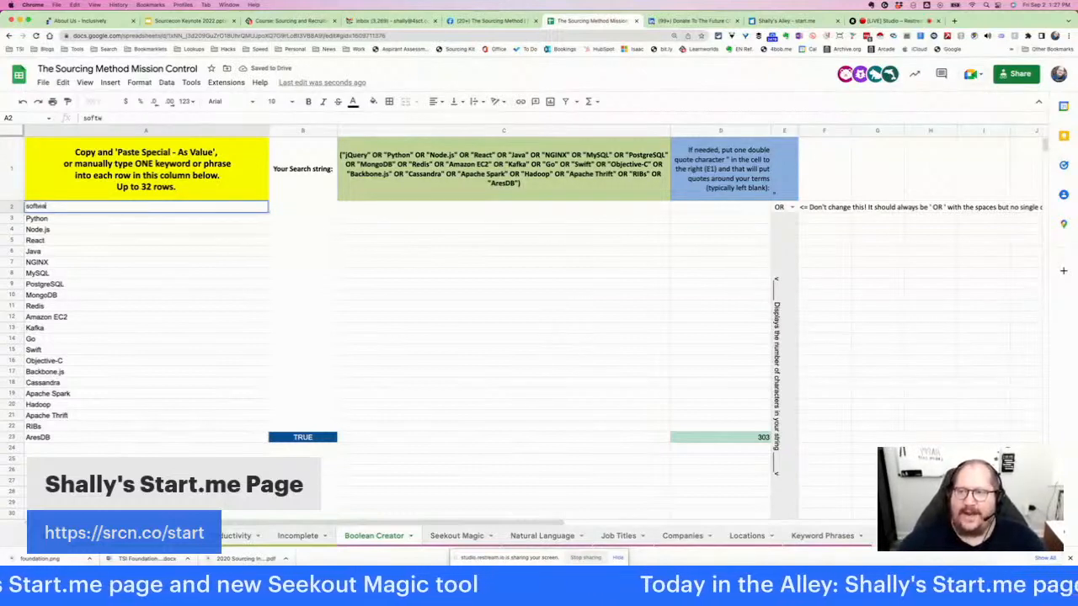
pyautogui.write('are engineer')
pyautogui.press('Return')
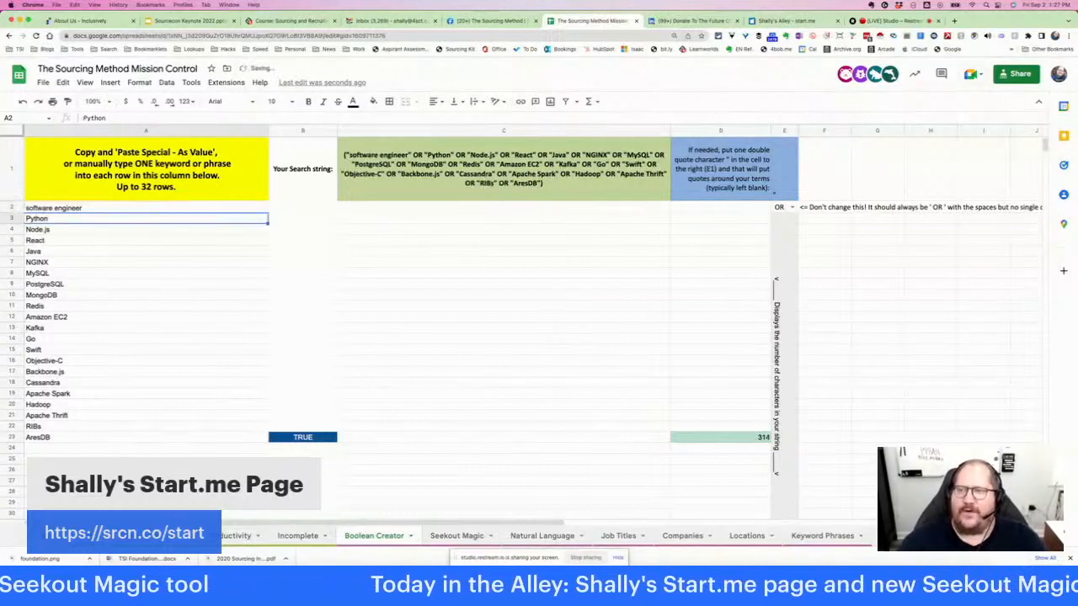
# - Replace the keywords in cells A3 and A4 with "go developer" and "java programmer"
pyautogui.write('go develope')
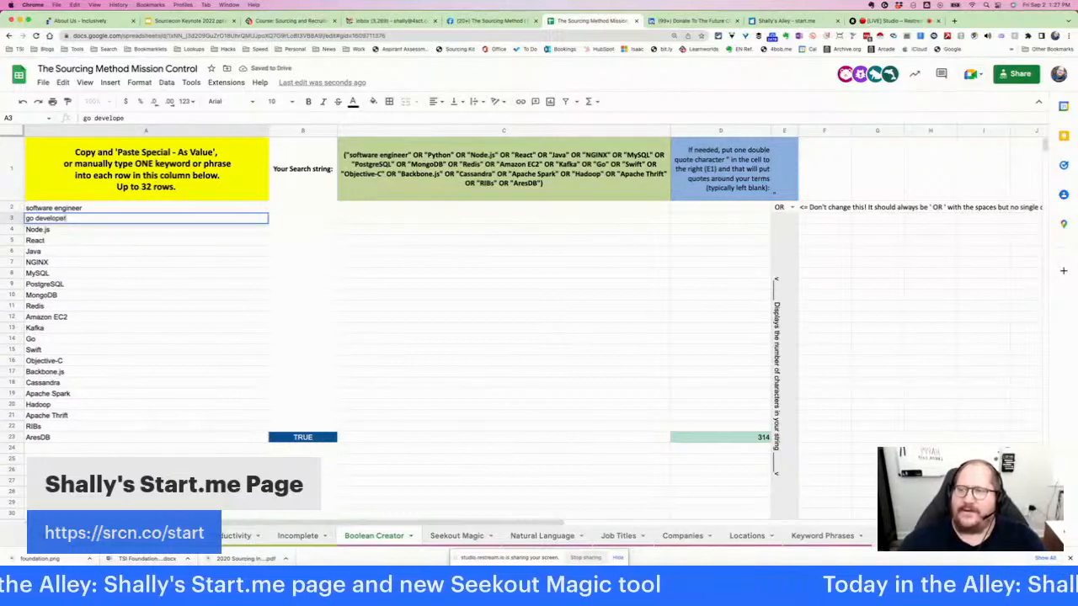
pyautogui.press('Return')
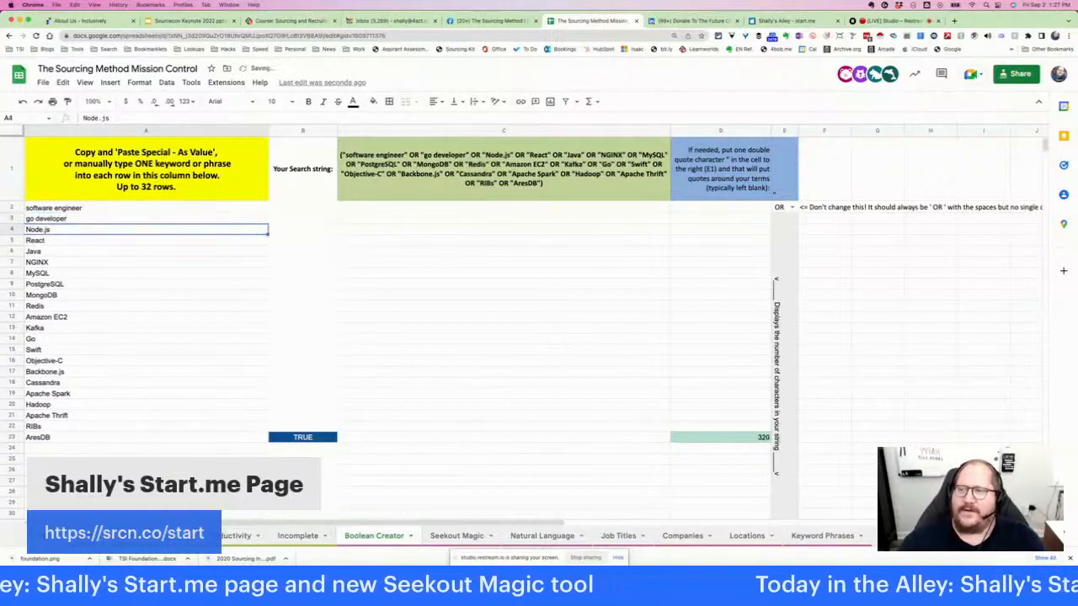
pyautogui.write('ja')
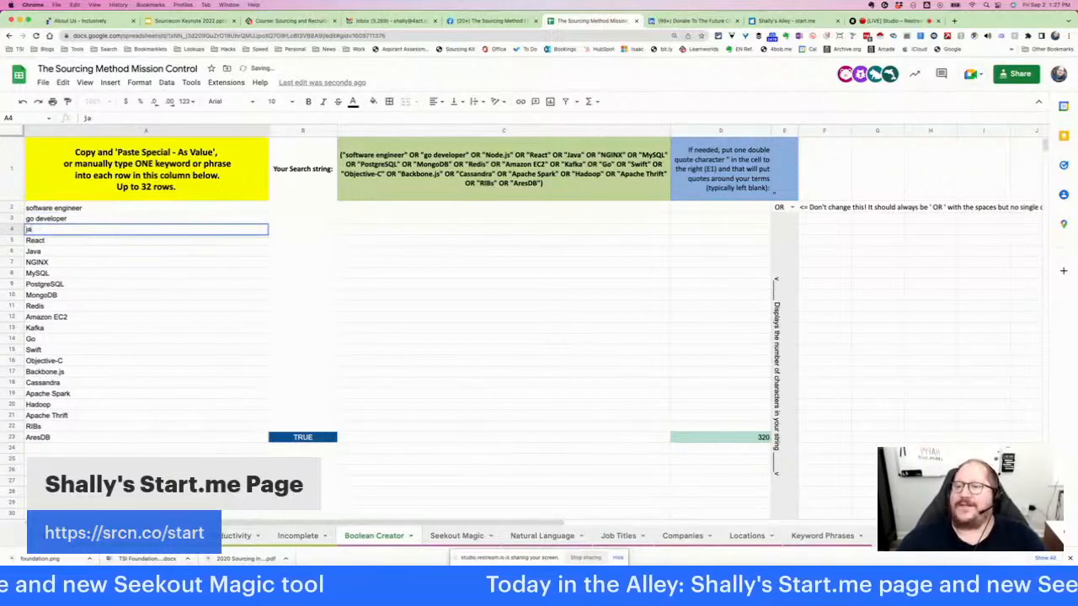
pyautogui.write('piva programme')
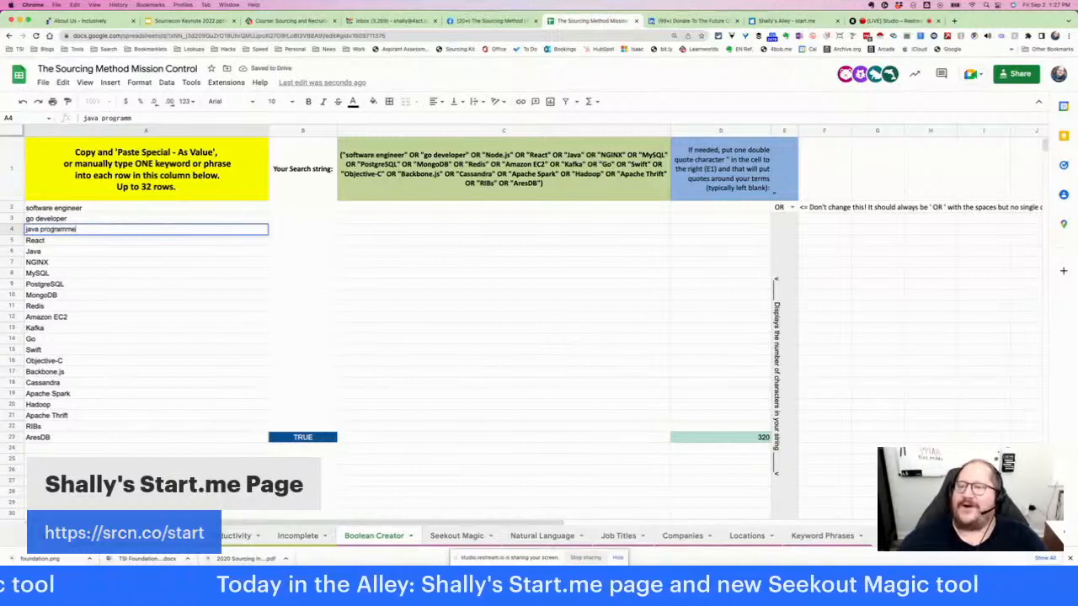
pyautogui.write('r')
pyautogui.press('Return')
pyautogui.press('Up')
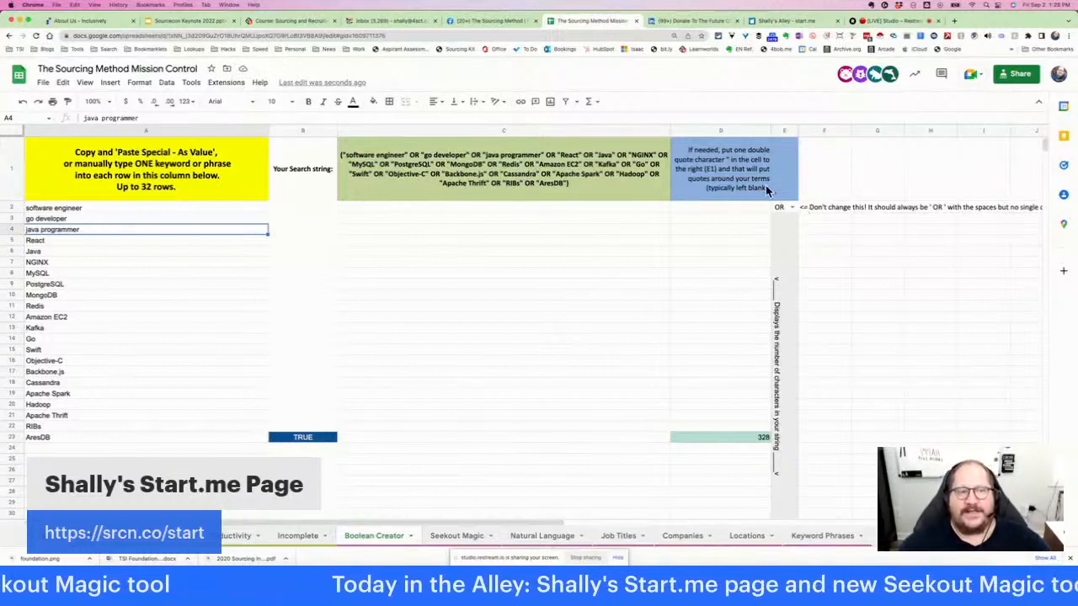
# - Try AND and NOT as the joining operator in cell E2, and restore OR
pyautogui.click(792, 208)
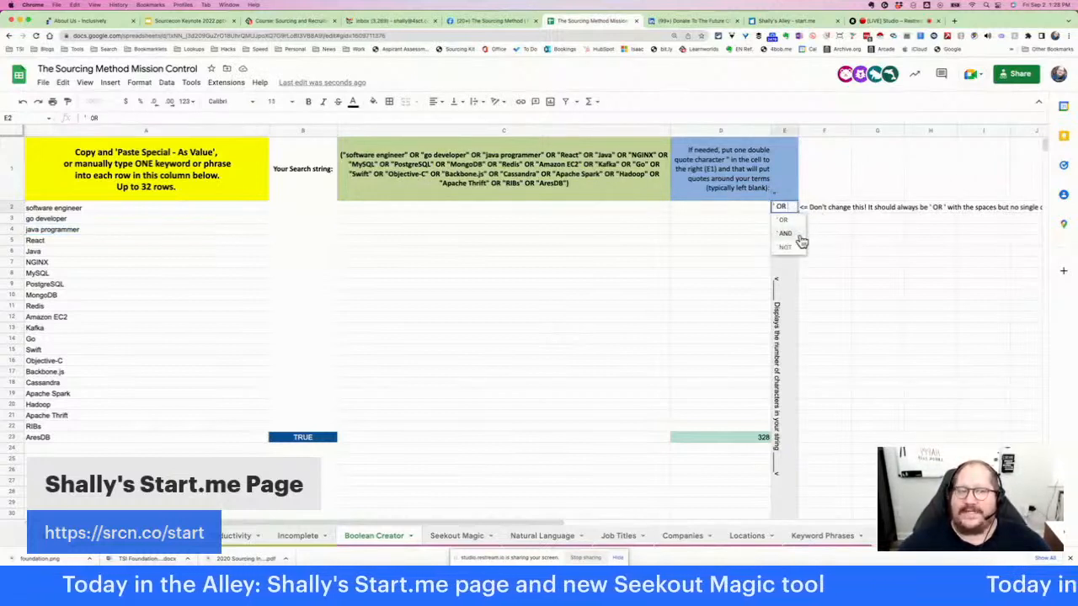
pyautogui.click(798, 235)
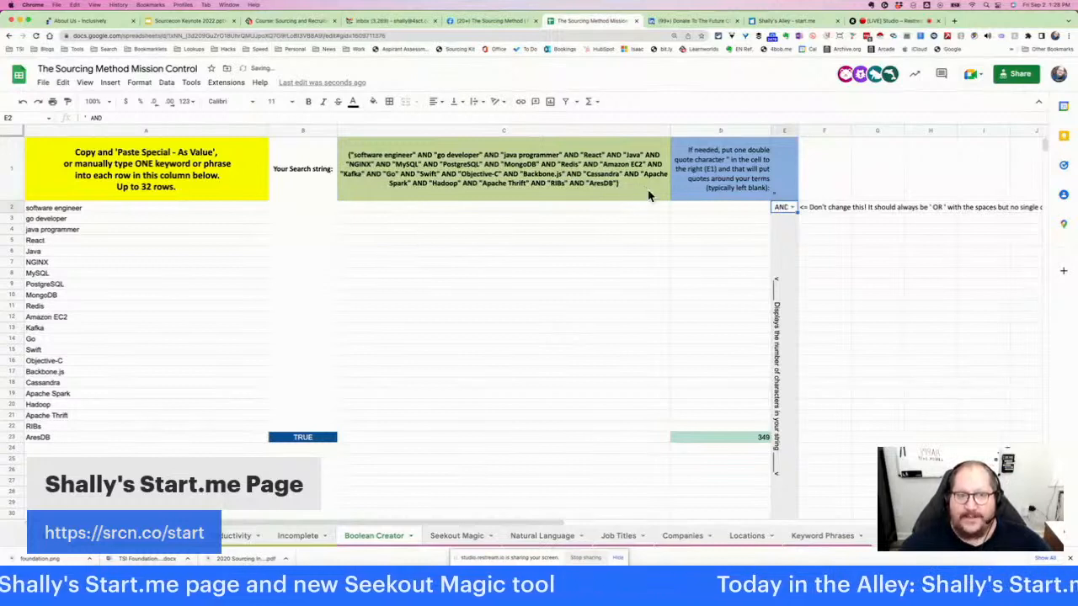
pyautogui.click(791, 207)
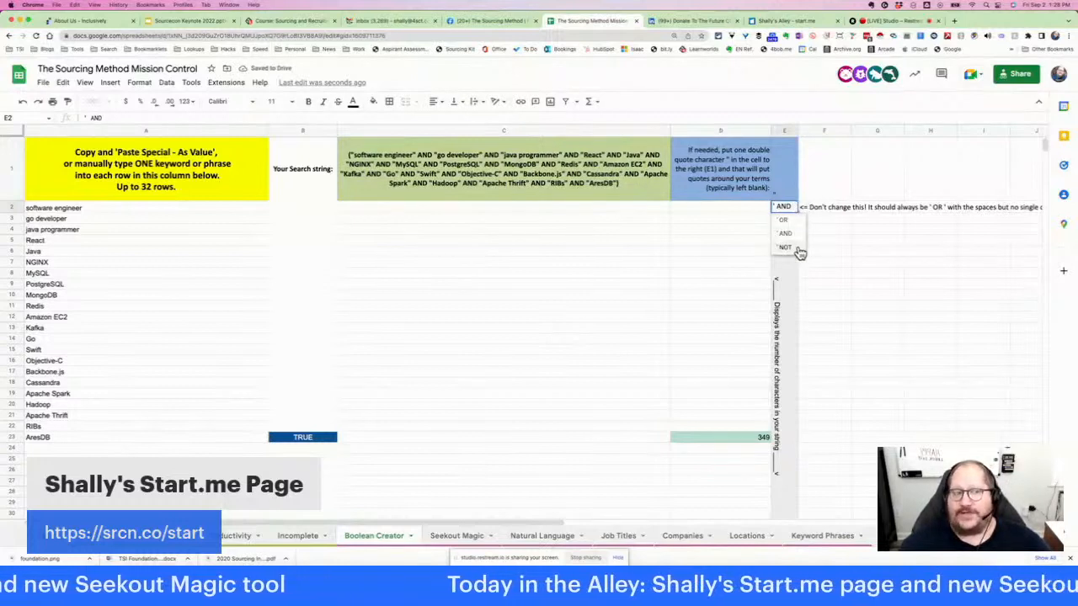
pyautogui.click(785, 248)
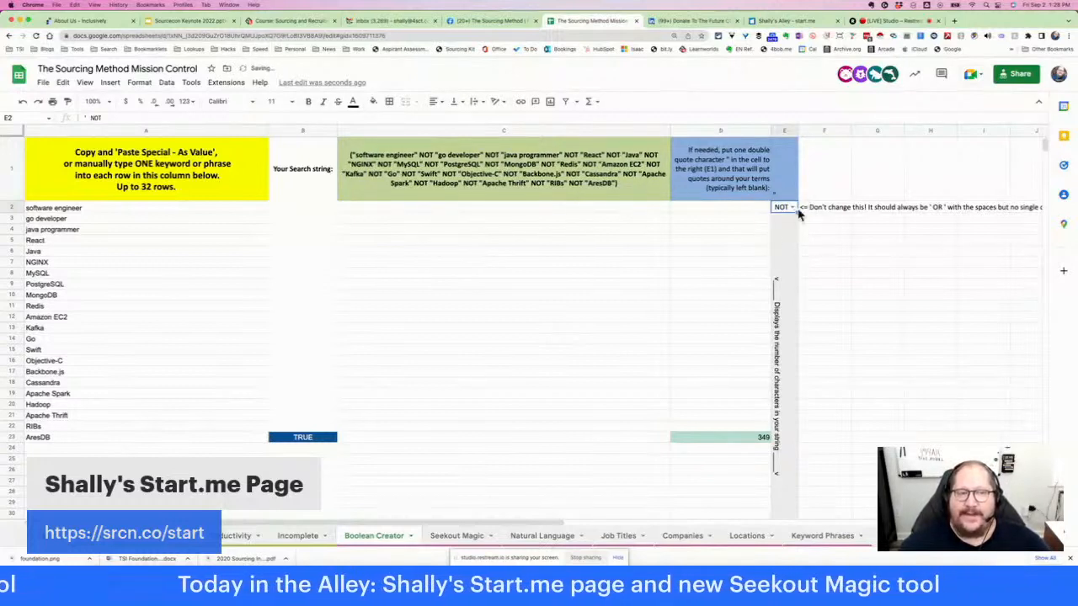
pyautogui.click(792, 208)
pyautogui.click(791, 222)
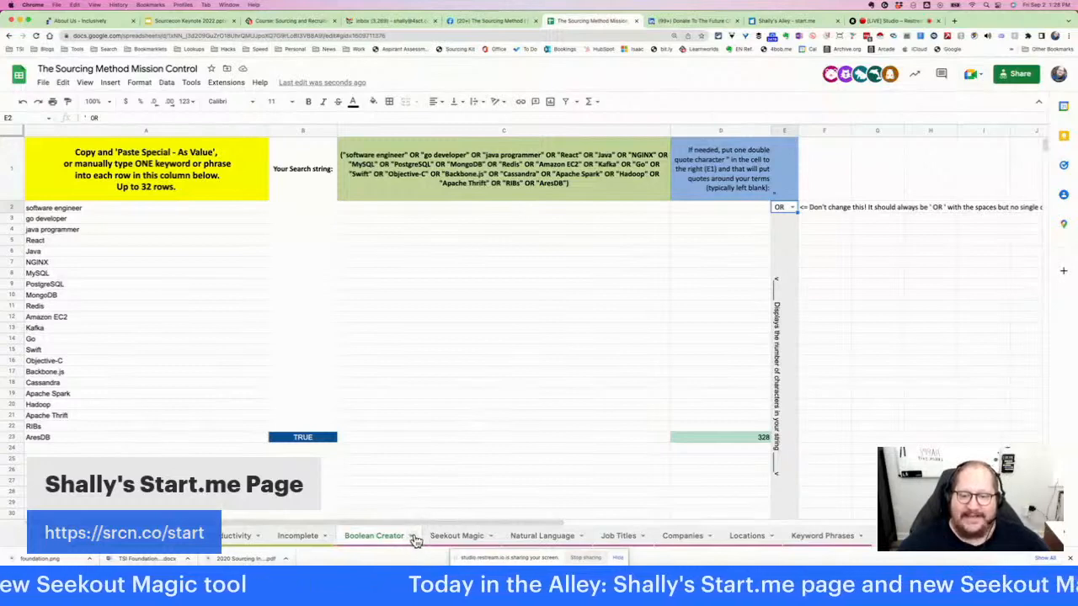
# - Open the Seekout Magic sheet and look at its keyword instructions and the first keyword cell
pyautogui.click(443, 538)
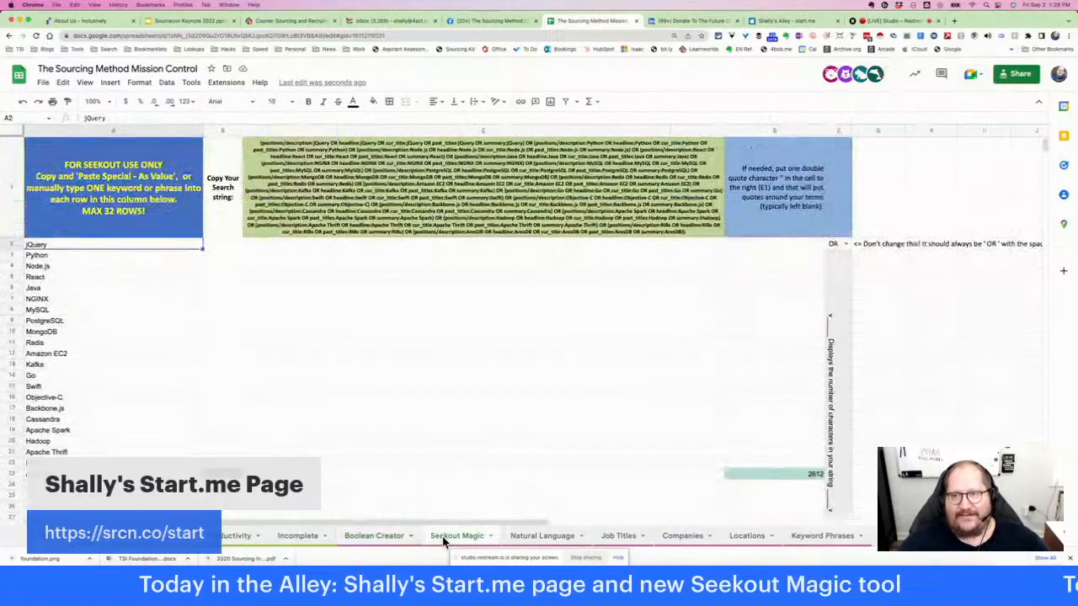
pyautogui.click(140, 190)
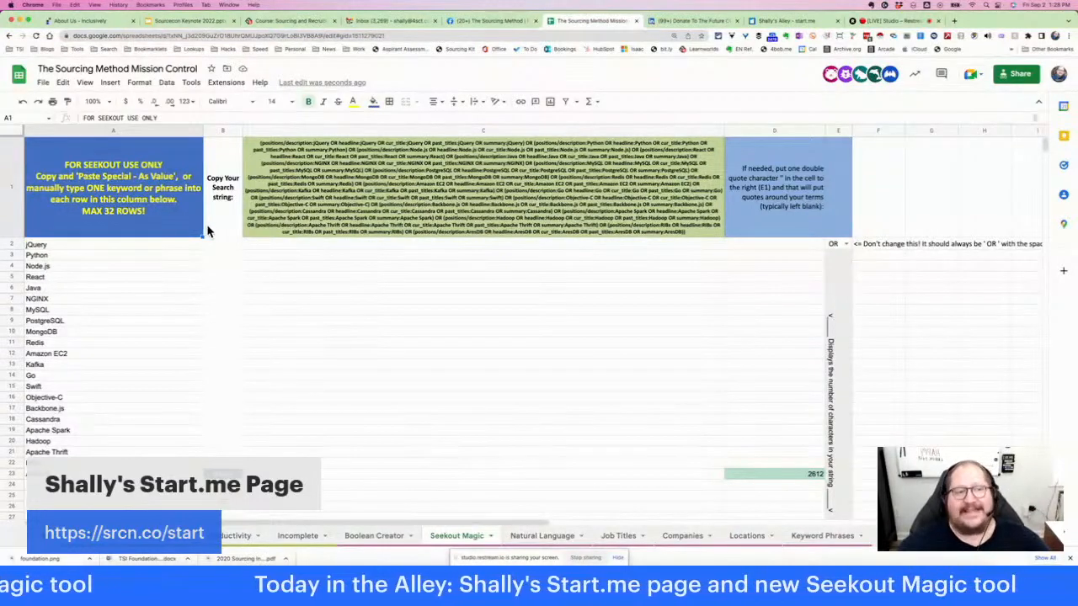
pyautogui.click(97, 245)
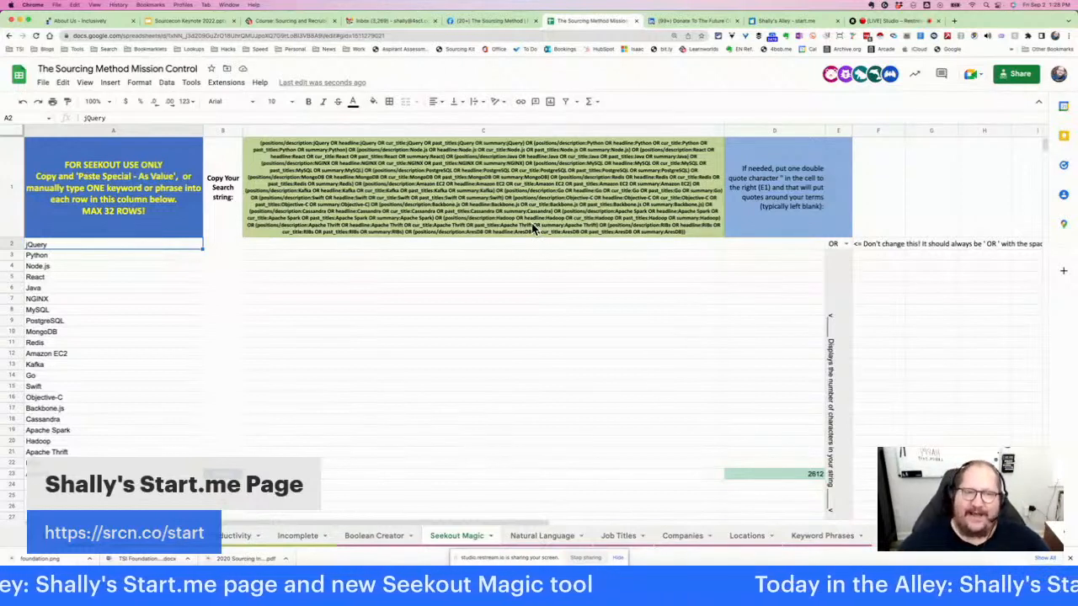
# - Clear the keywords from A6 to A23 on the Seekout Magic sheet, keeping only the first four
pyautogui.click(91, 474)
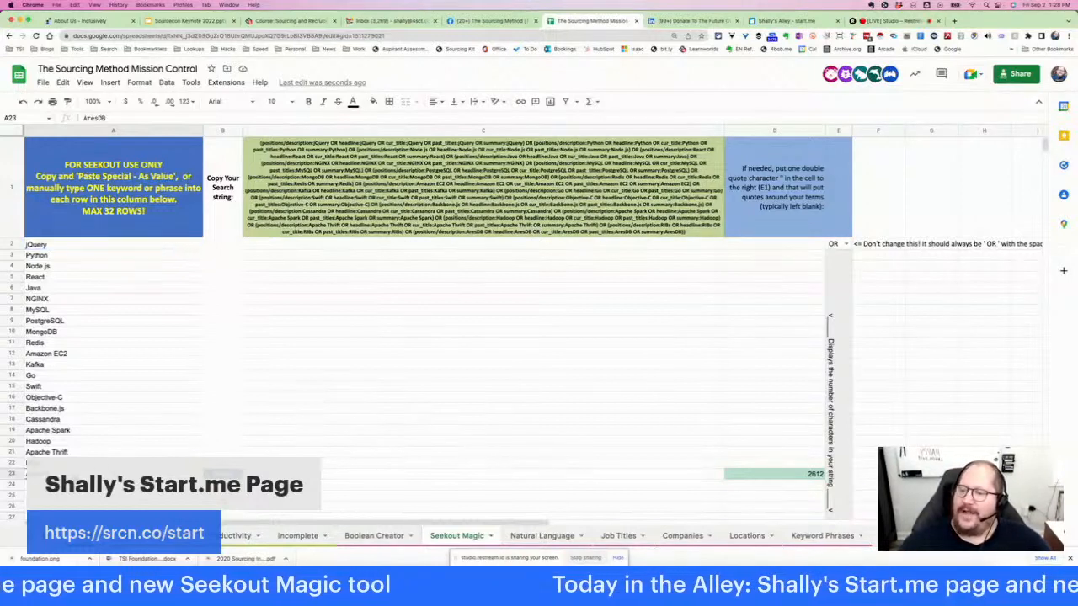
pyautogui.keyDown('shift'); pyautogui.click(59, 288); pyautogui.keyUp('shift')
pyautogui.press('Delete')
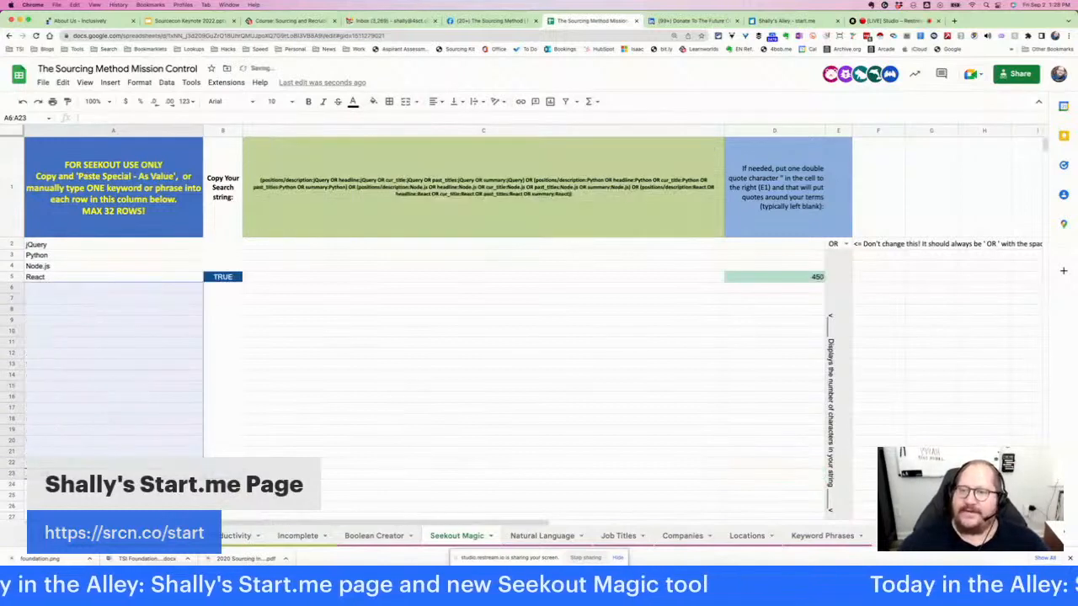
pyautogui.press('Up')
pyautogui.press('Up')
pyautogui.press('Up')
pyautogui.press('Up')
pyautogui.press('Up')
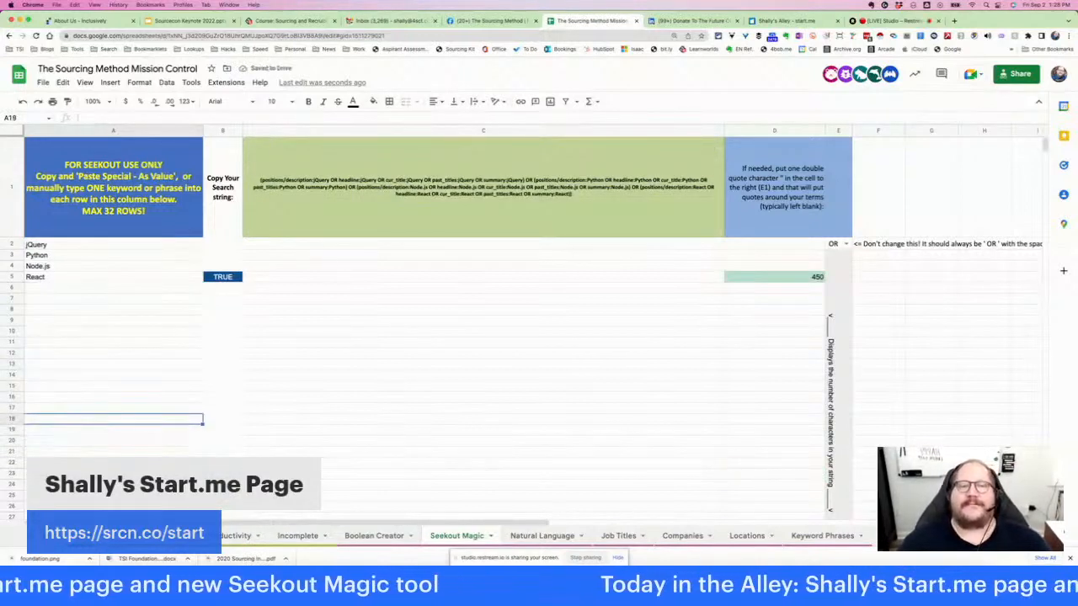
# - Set the font size of the generated search string in cell C1 to 14
pyautogui.click(457, 183)
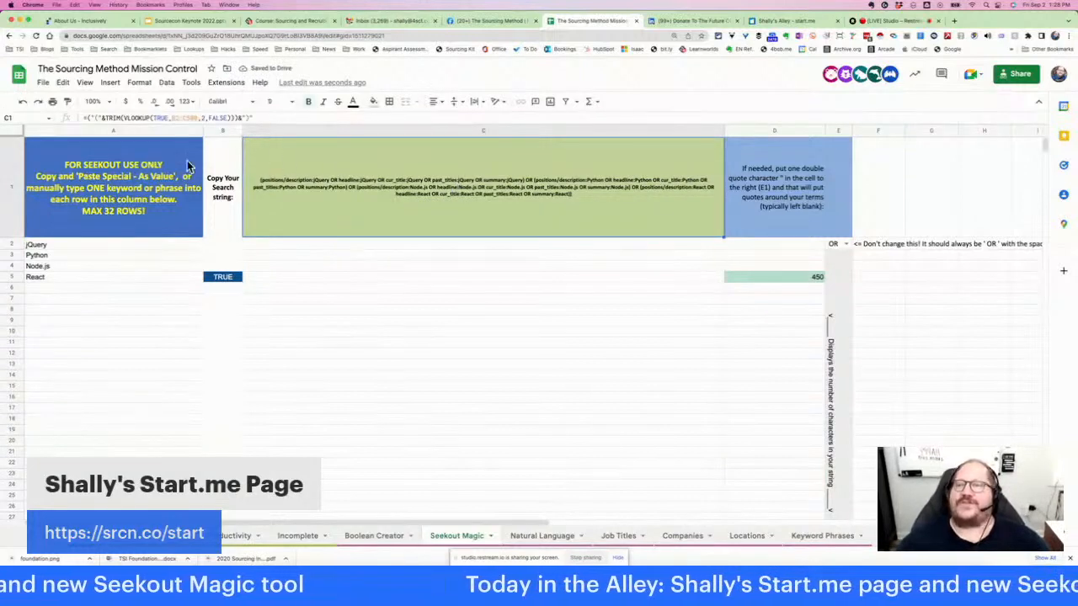
pyautogui.click(272, 101)
pyautogui.click(282, 239)
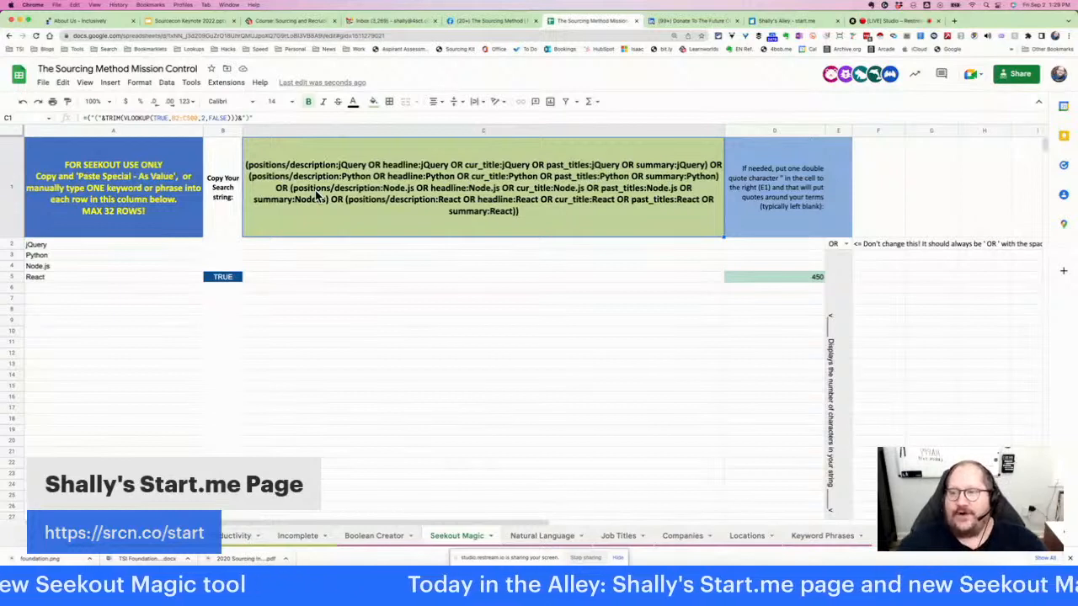
# - Replace the keywords in cells A2 and A3 with "software engineer" and "computer programmer"
pyautogui.click(66, 246)
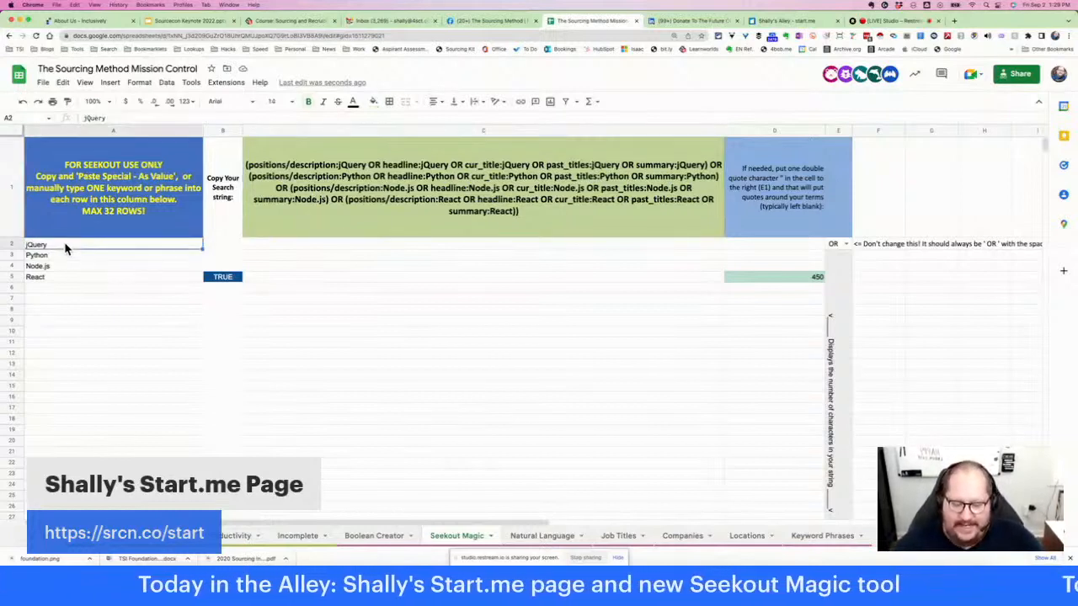
pyautogui.write('softwa')
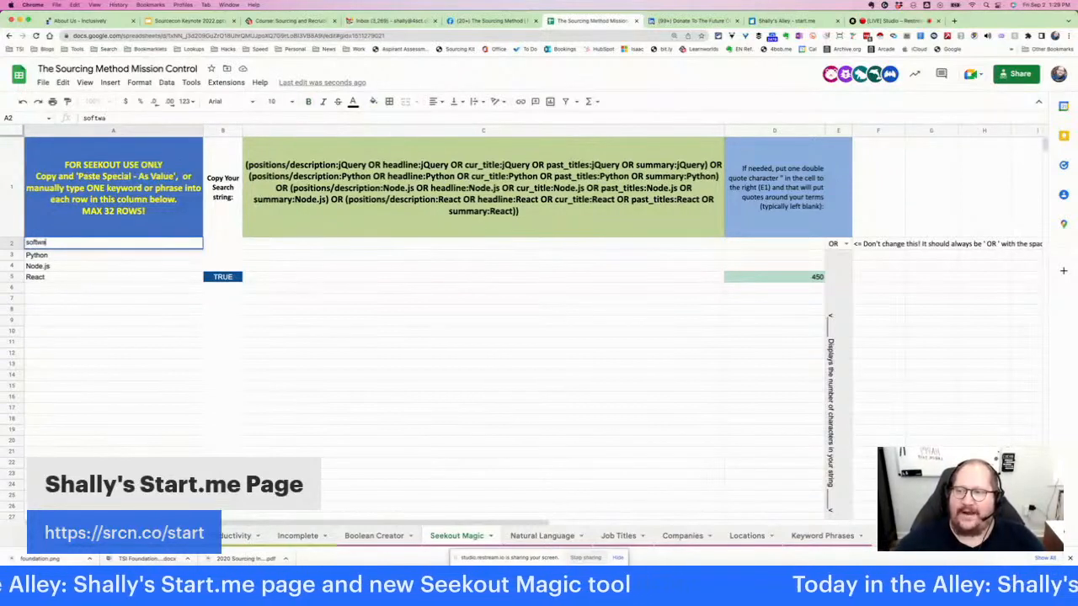
pyautogui.write('re engineer')
pyautogui.press('Return')
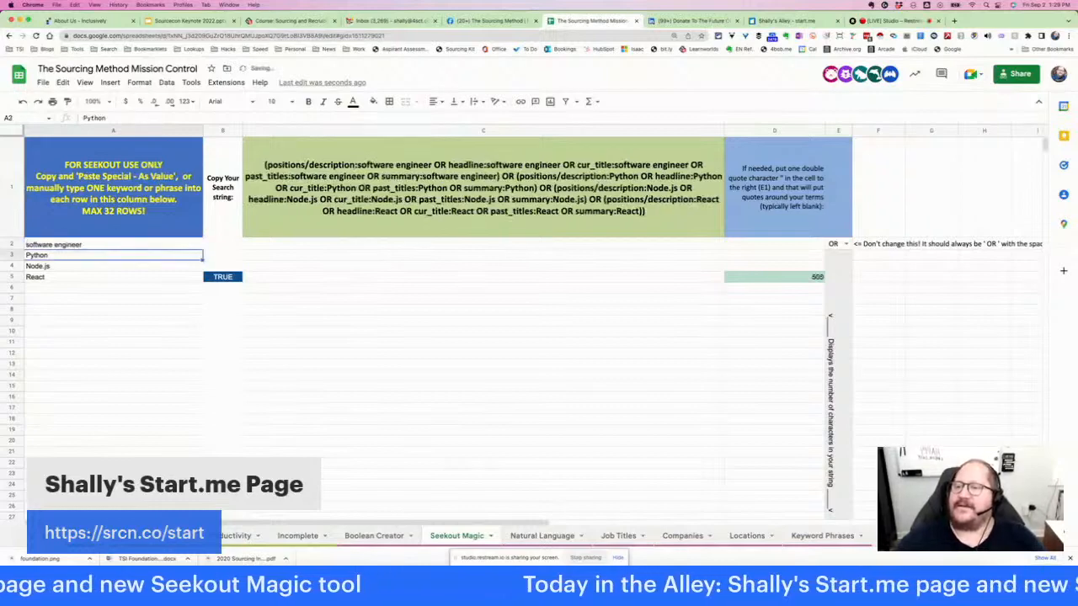
pyautogui.write('comput')
pyautogui.write('er programmer')
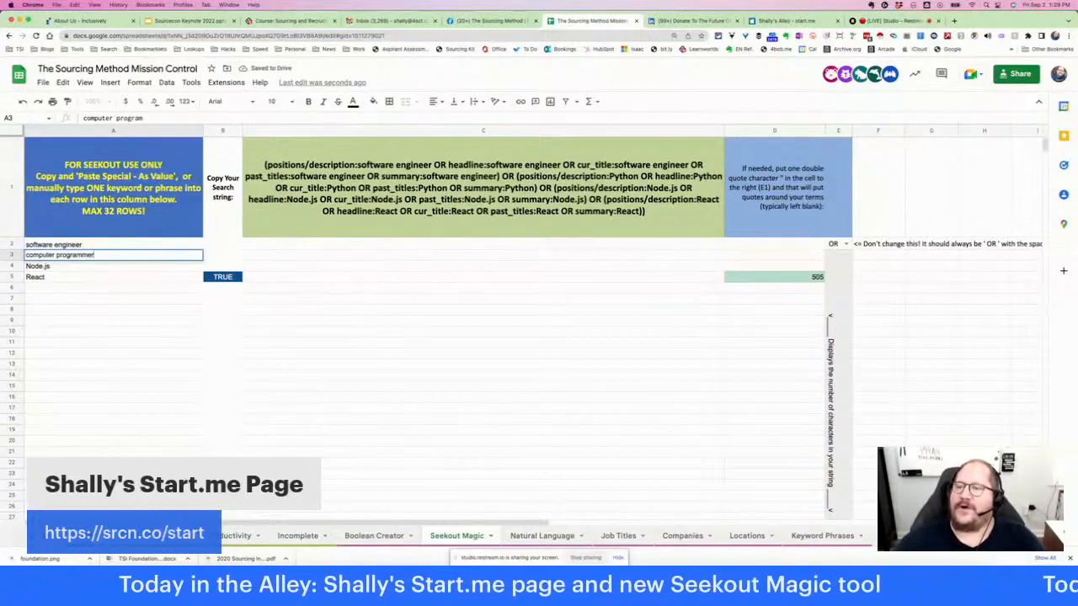
pyautogui.press('Return')
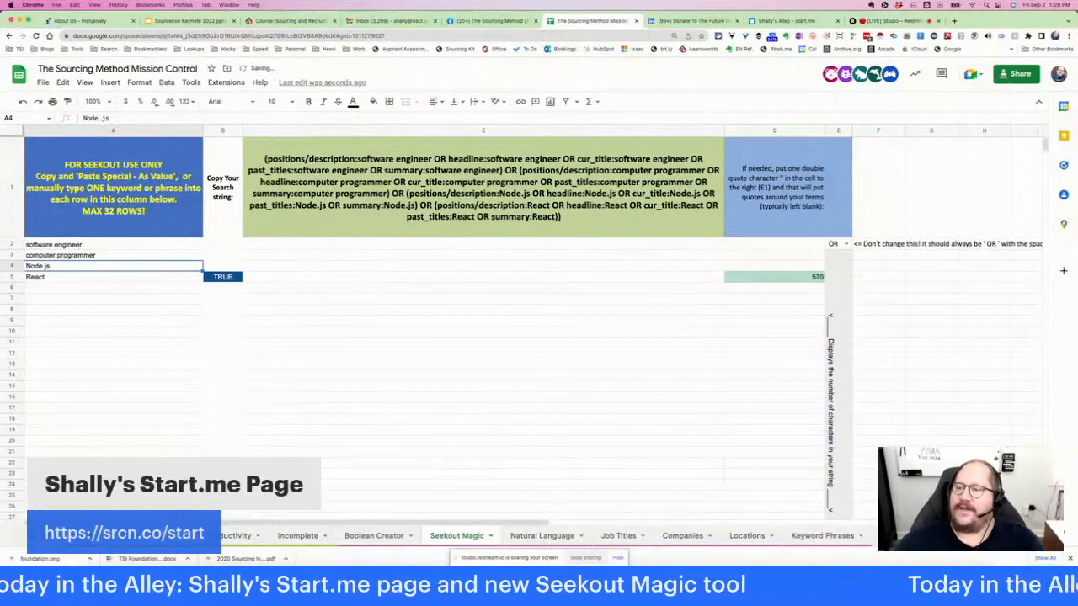
# - Replace the keywords in cells A4 and A5 with "web developer" and "application developer"
pyautogui.write('web')
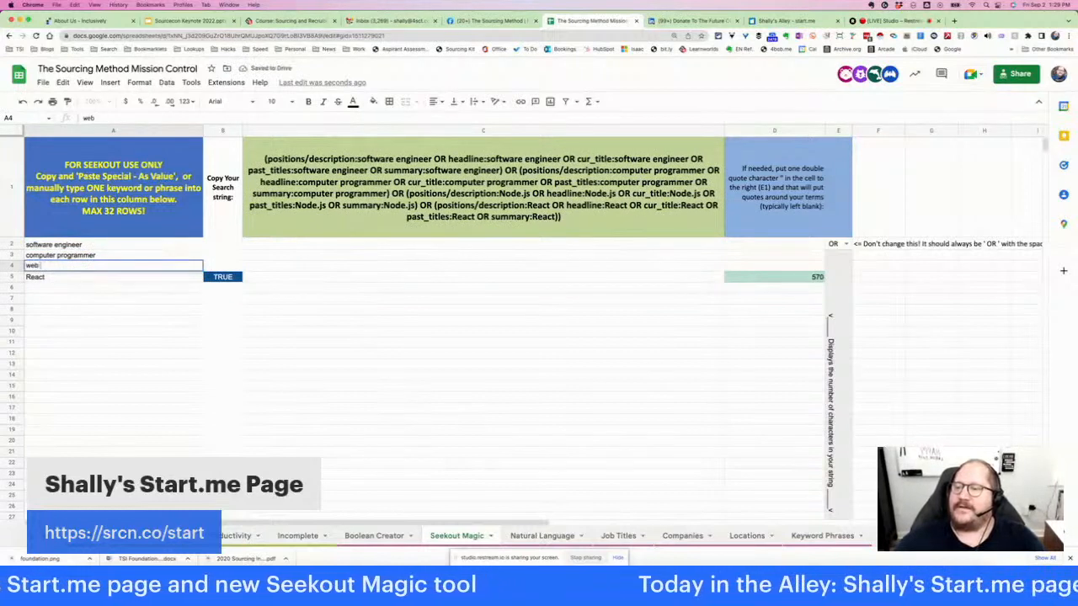
pyautogui.write(' developer')
pyautogui.press('Return')
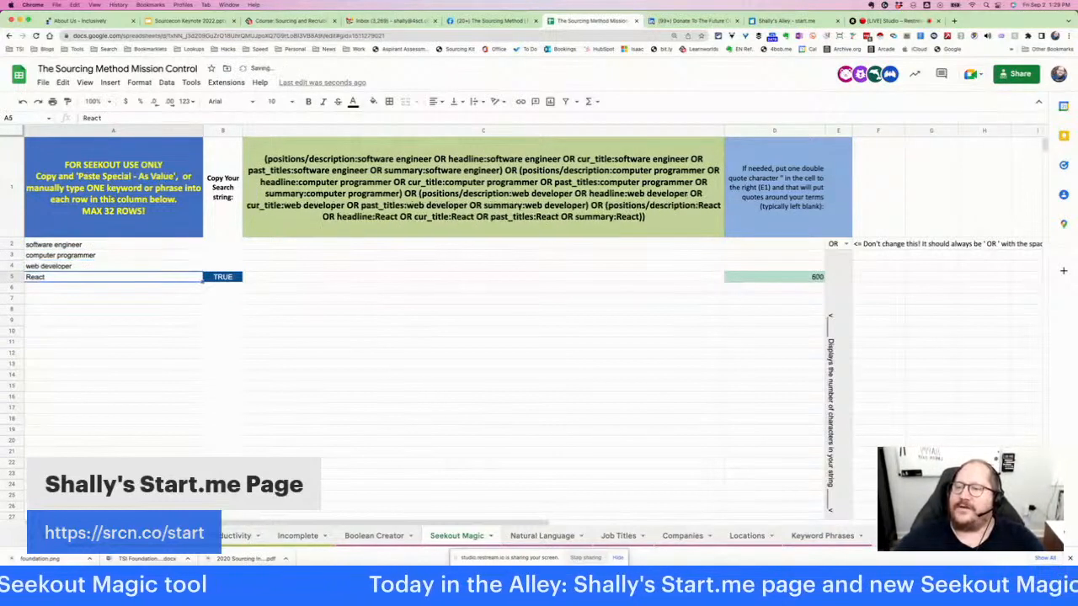
pyautogui.write('application')
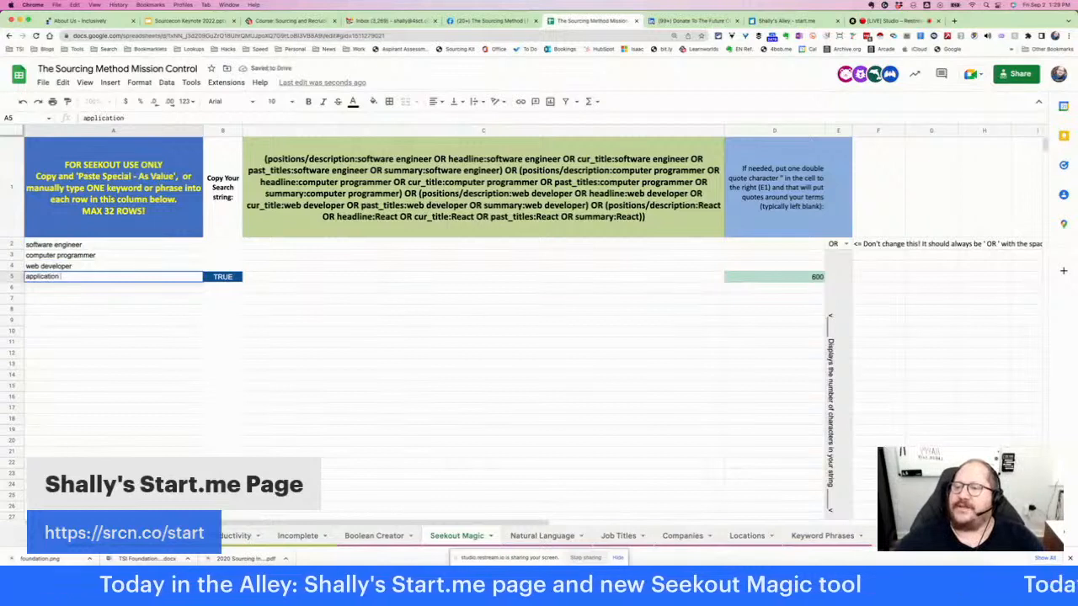
pyautogui.write(' developer')
pyautogui.press('Return')
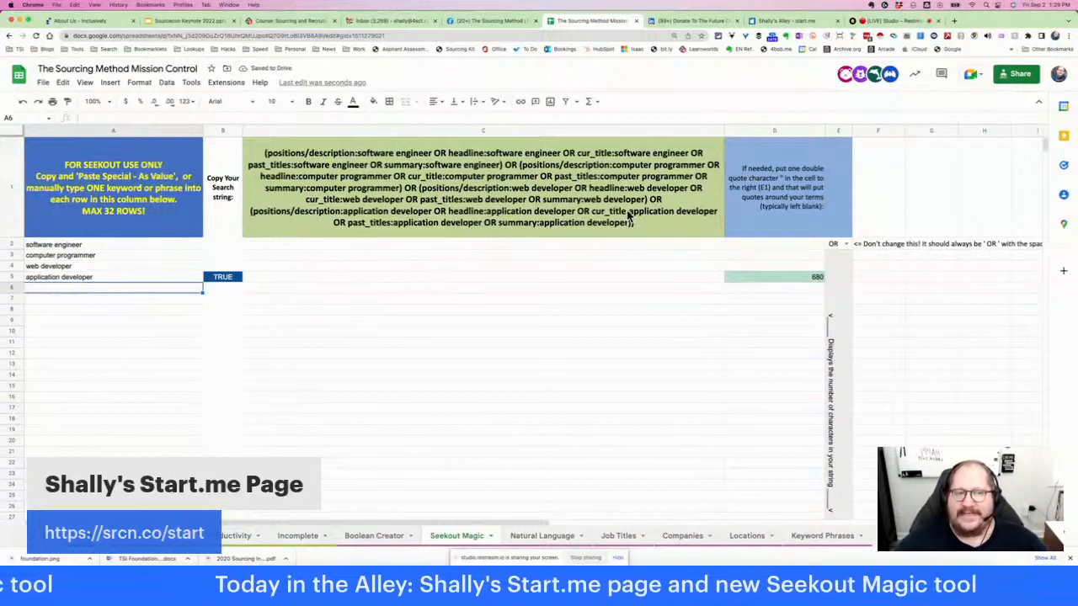
# - Enter one double quote character in cell E1 to put quotes around the search terms
pyautogui.click(838, 206)
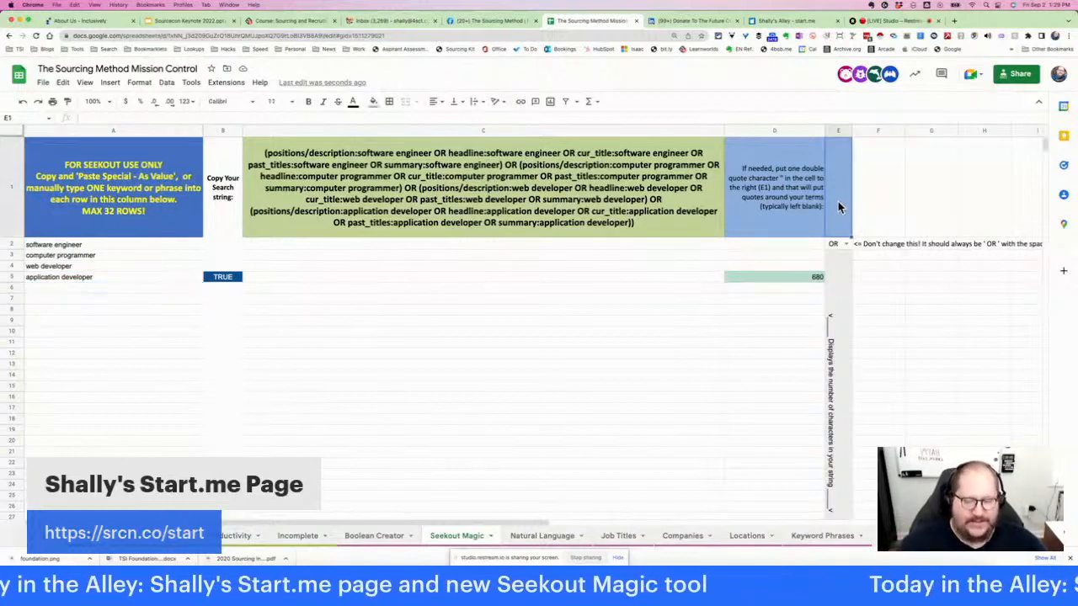
pyautogui.write('"')
pyautogui.press('Return')
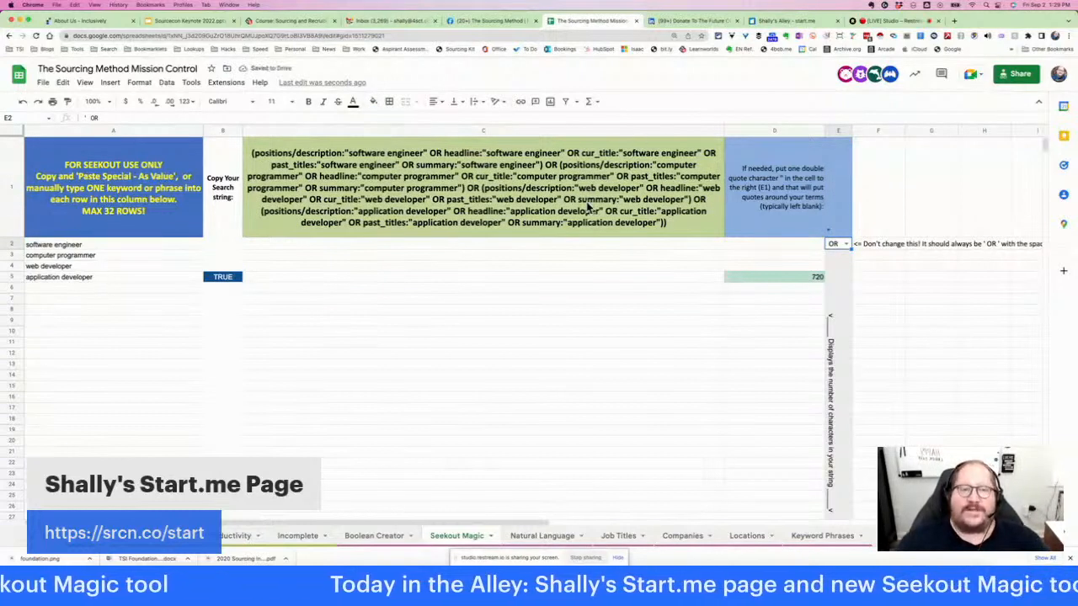
# - Copy the generated search string from cell C1 and open a new candidate search in SeekOut
pyautogui.click(538, 204)
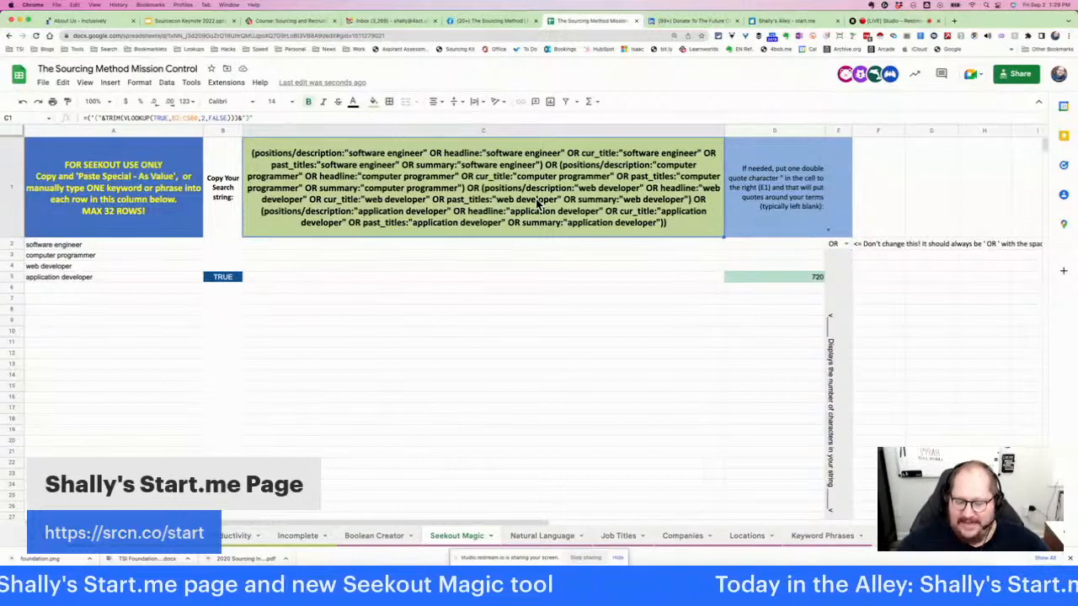
pyautogui.press('super+c')
pyautogui.press('super+grave')
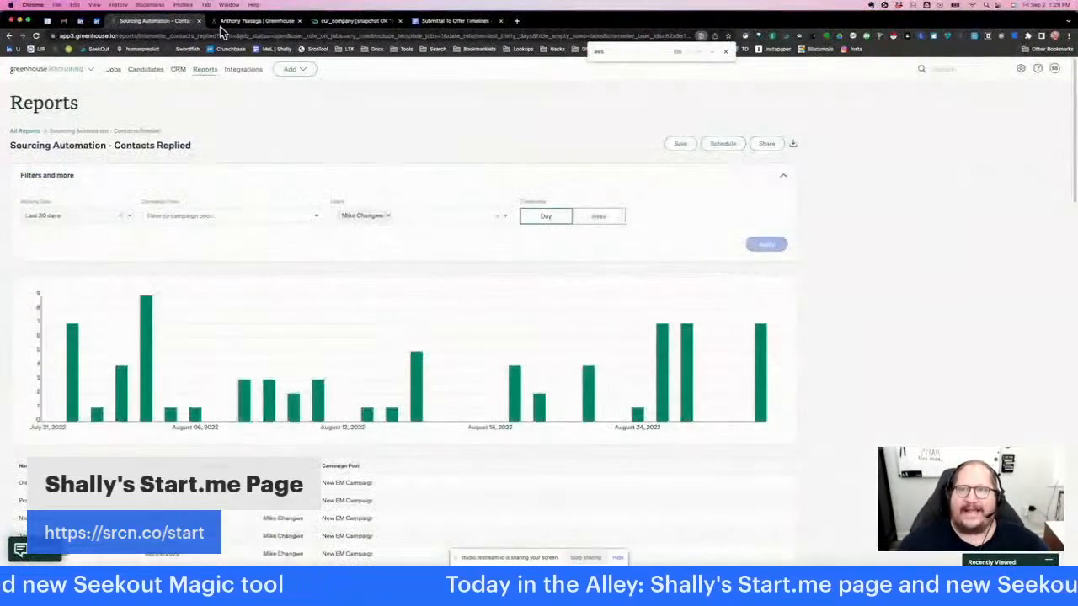
pyautogui.click(373, 22)
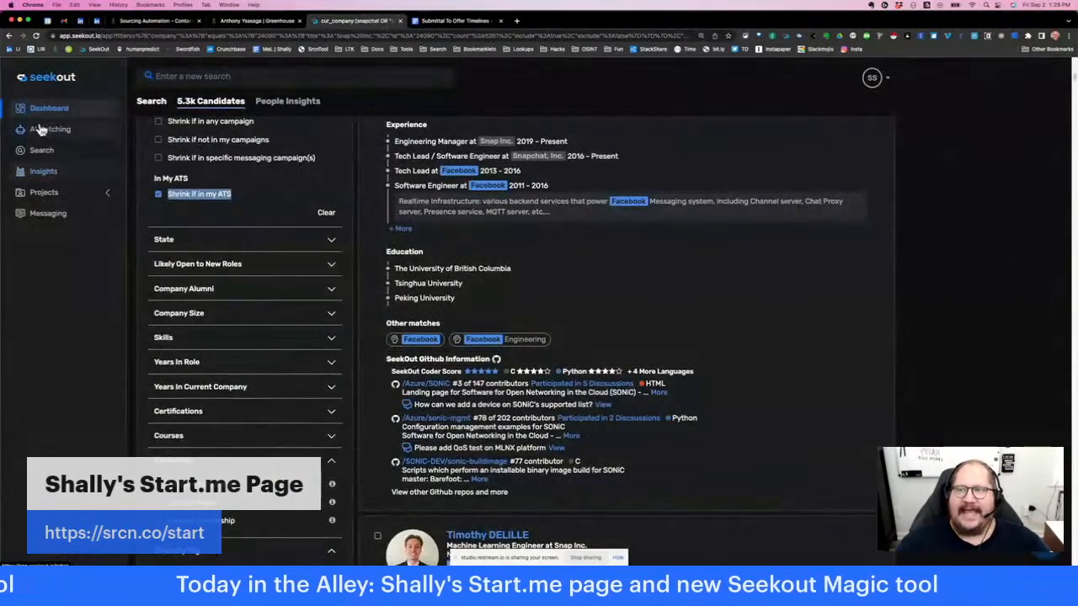
pyautogui.click(40, 87)
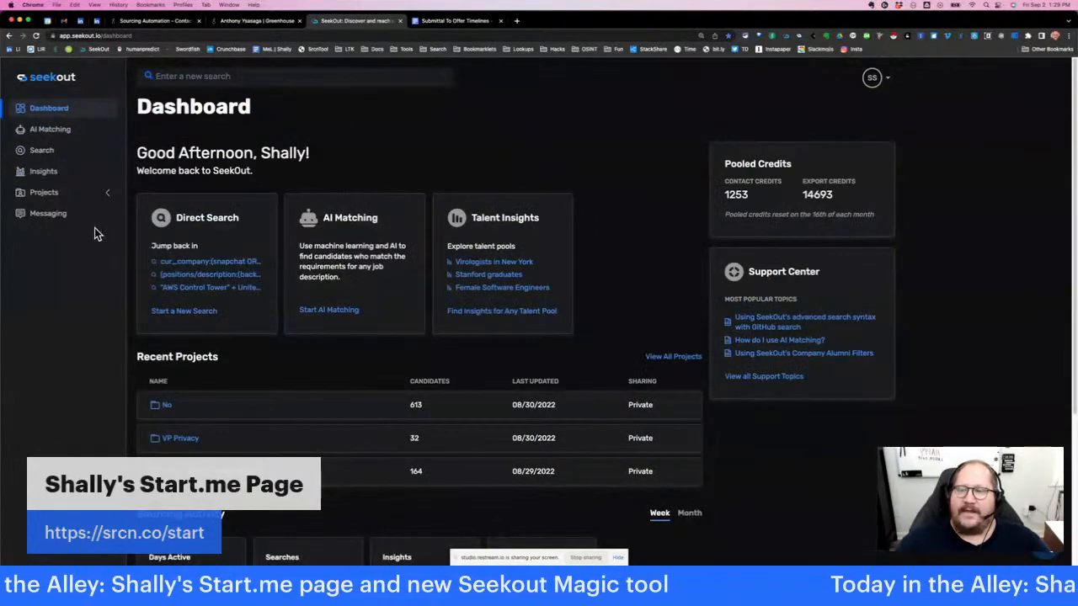
pyautogui.click(41, 150)
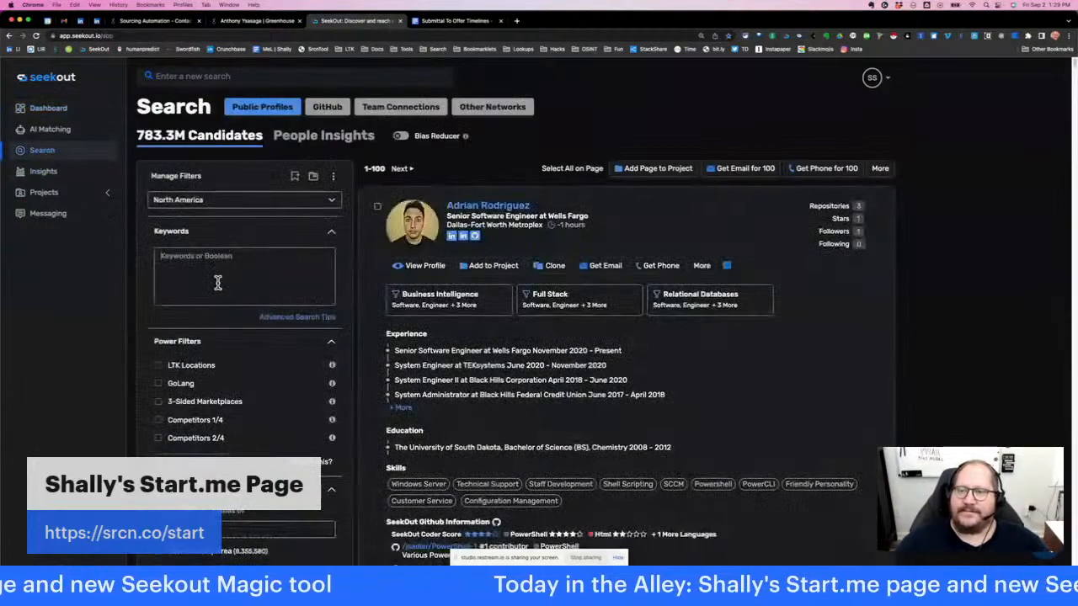
# - Run a SeekOut search with the copied string as keywords and dismiss the Boolean string message
pyautogui.click(217, 282)
pyautogui.hotkey('ctrl', 'v')
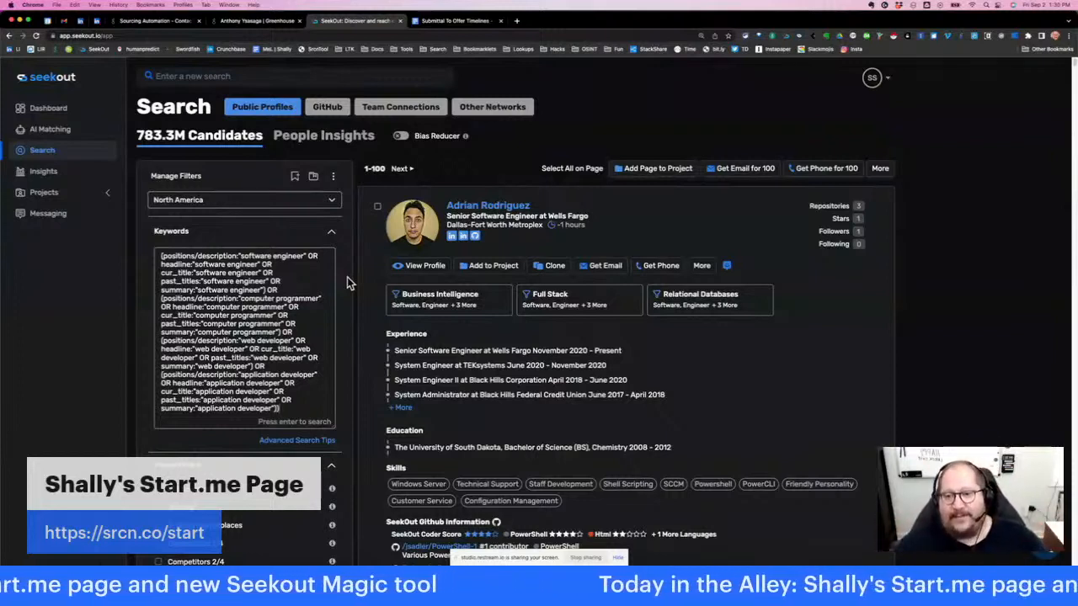
pyautogui.press('Return')
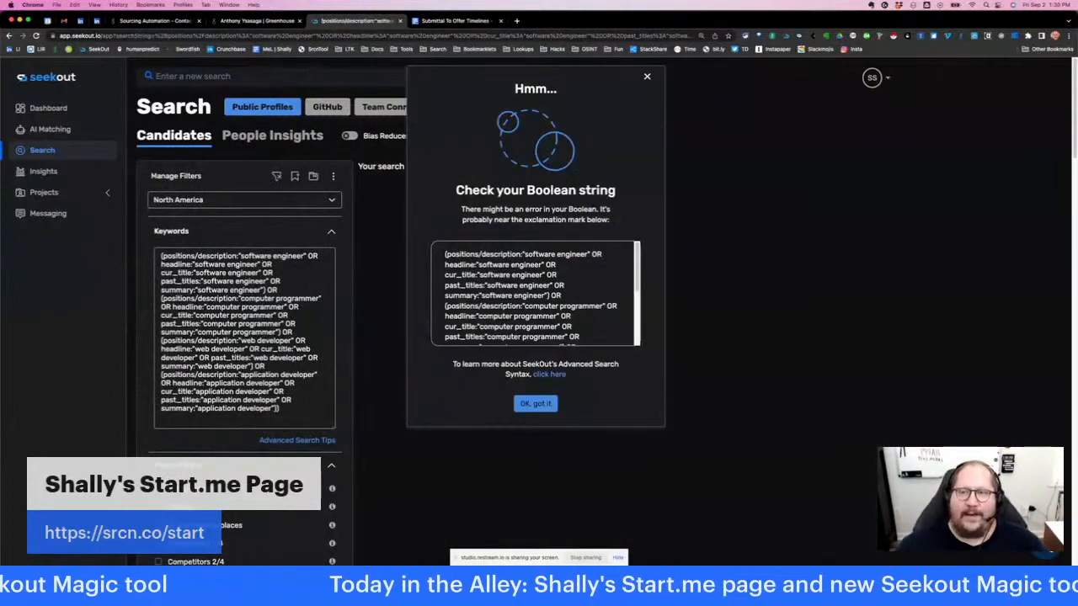
pyautogui.click(543, 404)
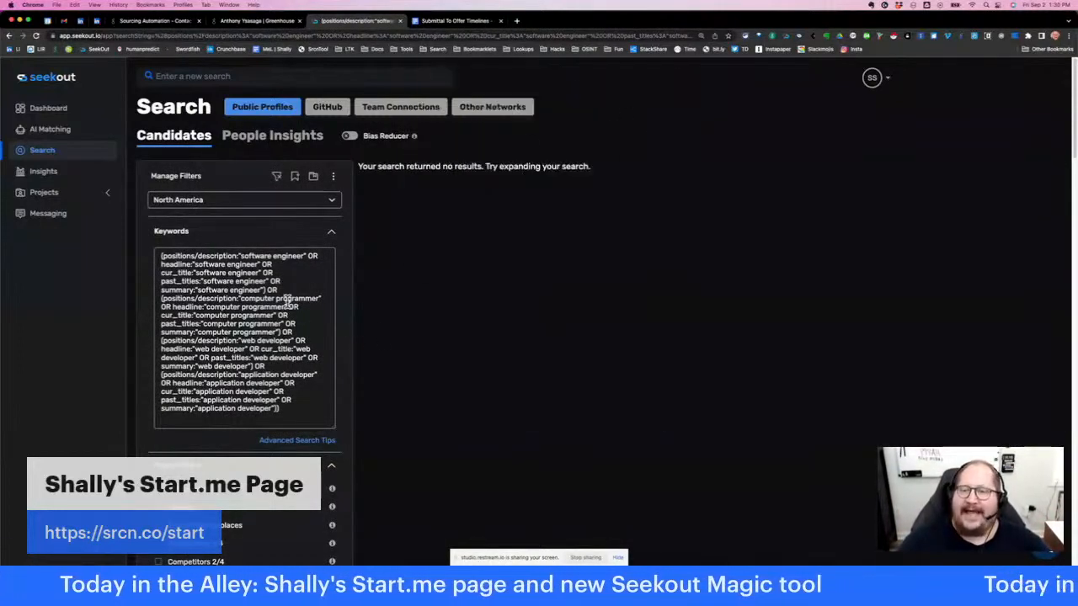
# - Remove the extra closing parenthesis from the keyword string, rerun the search, and narrow it by adding "python" in front of the string
pyautogui.click(289, 421)
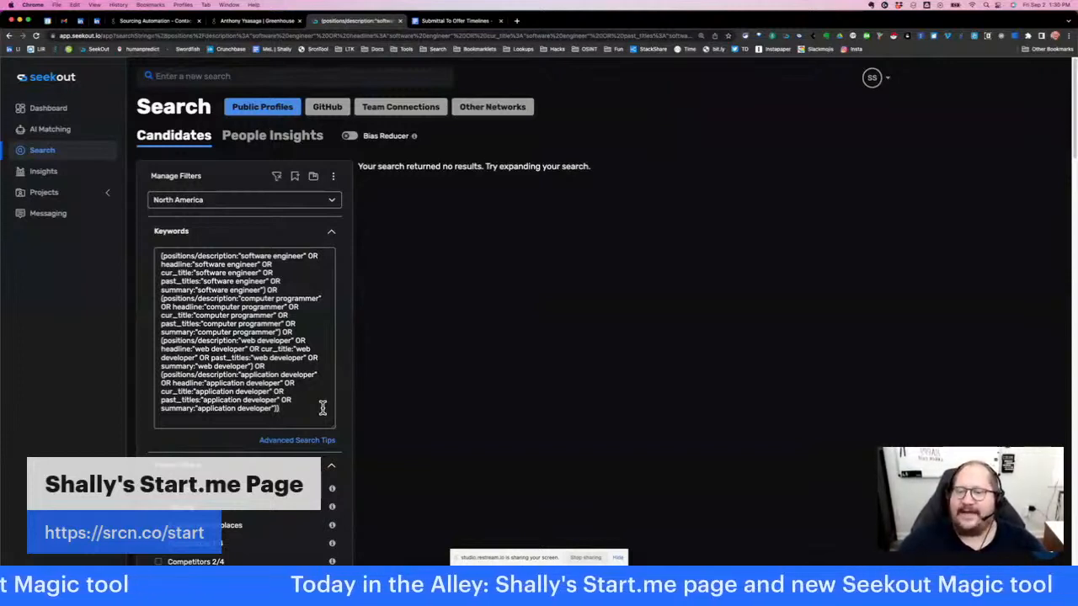
pyautogui.press('Return')
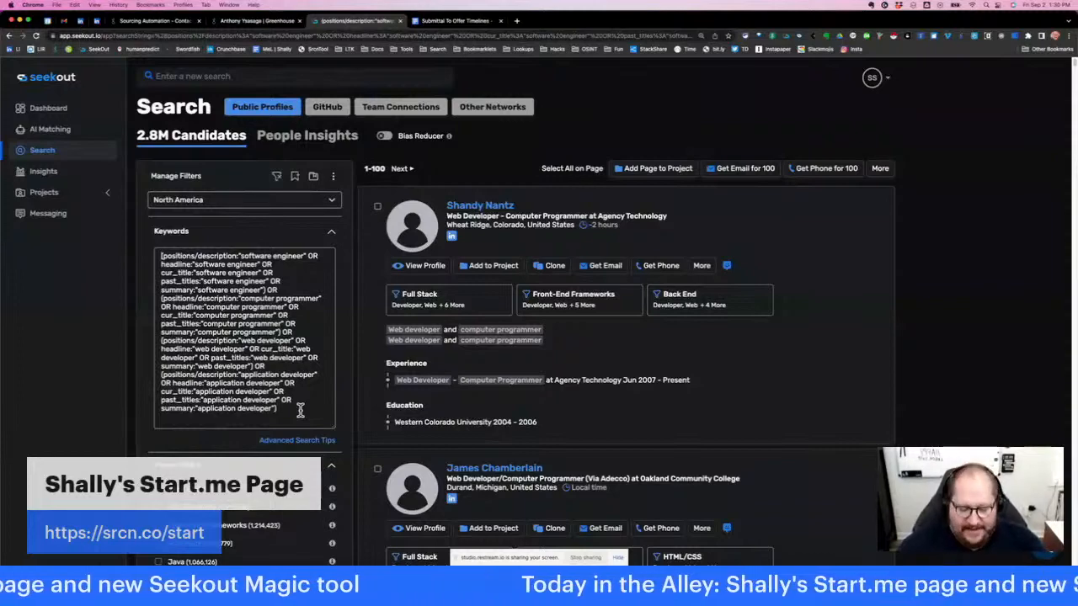
pyautogui.write('python')
pyautogui.press('Return')
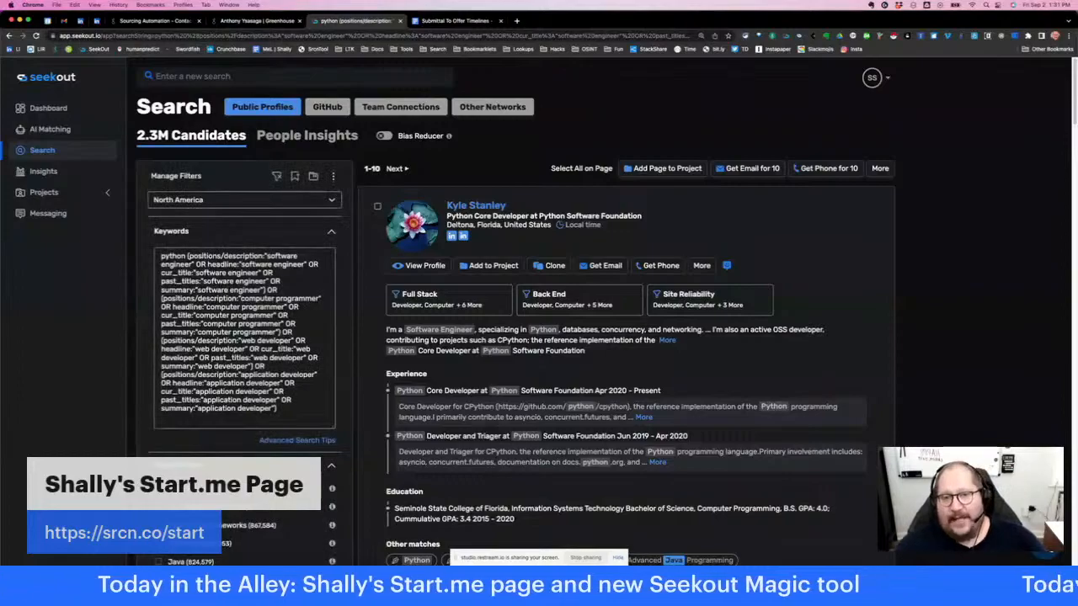
pyautogui.scroll(-10, 298, 413)
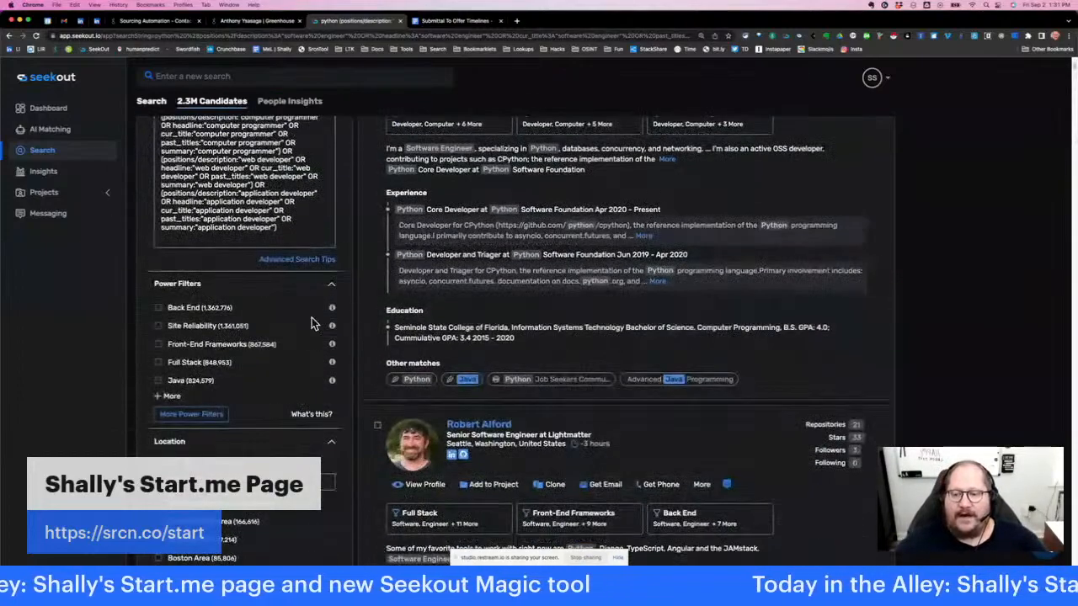
pyautogui.scroll(-10, 318, 364)
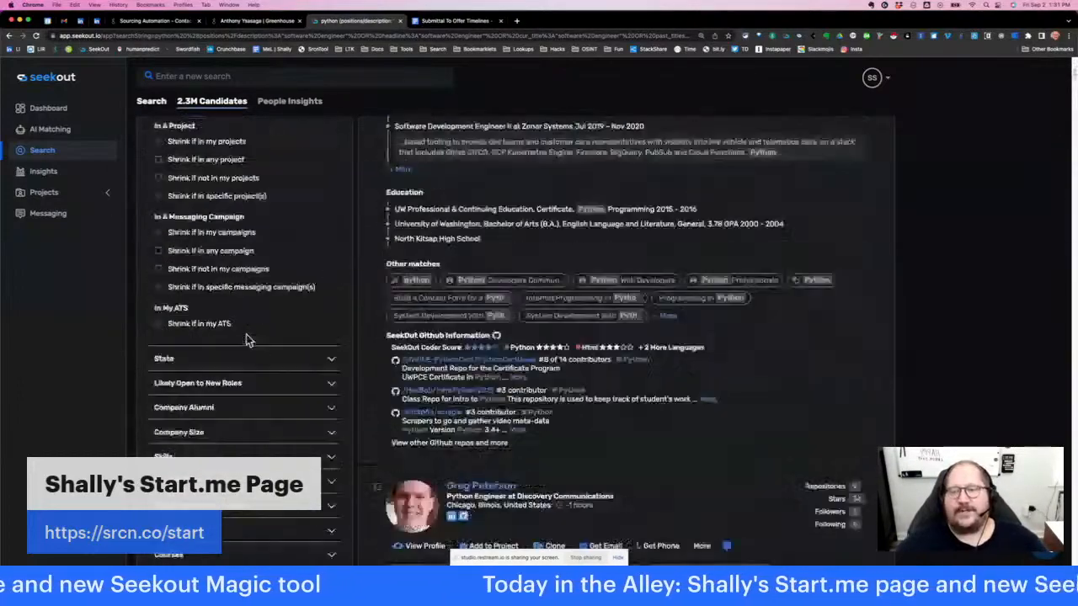
pyautogui.scroll(20, 245, 384)
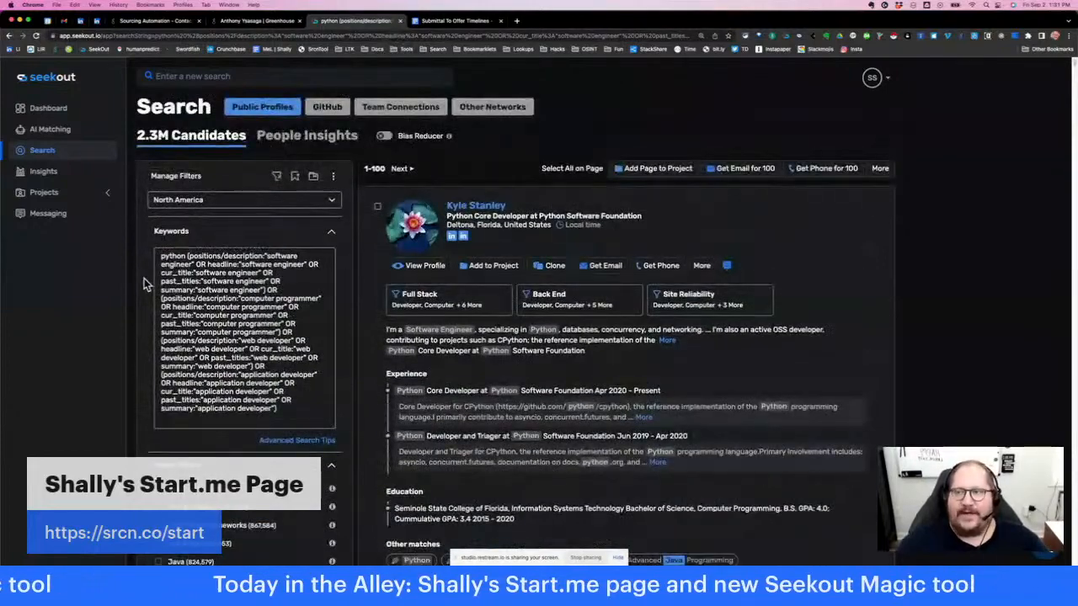
# - Go back through the SeekOut page history to the earlier snapchat company search and switch to The Sourcing Method Mission Control spreadsheet
pyautogui.press('super+[')
pyautogui.press('super+[')
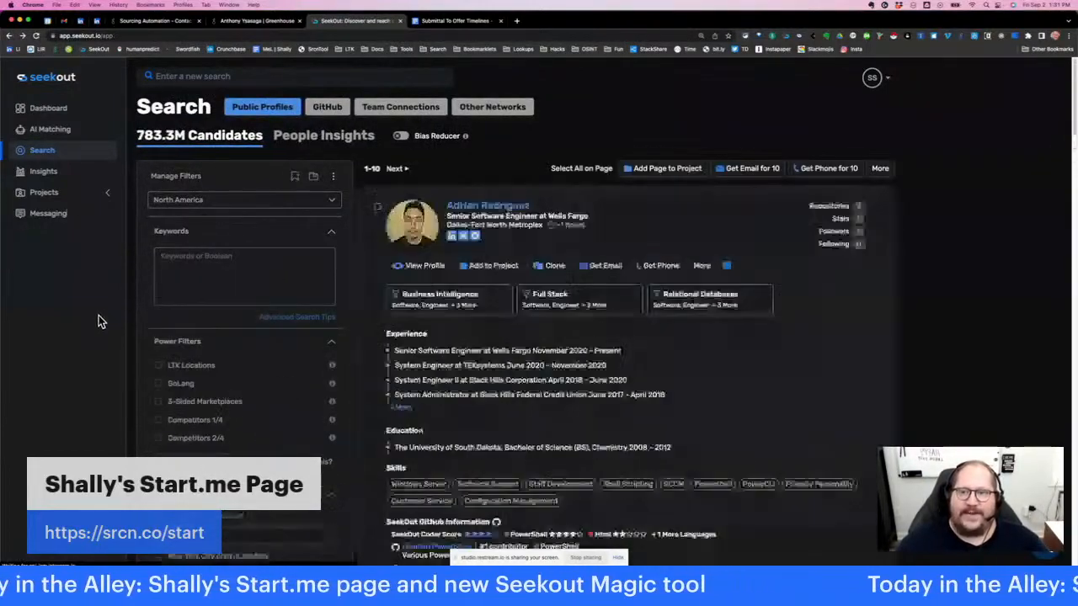
pyautogui.press('super+`')
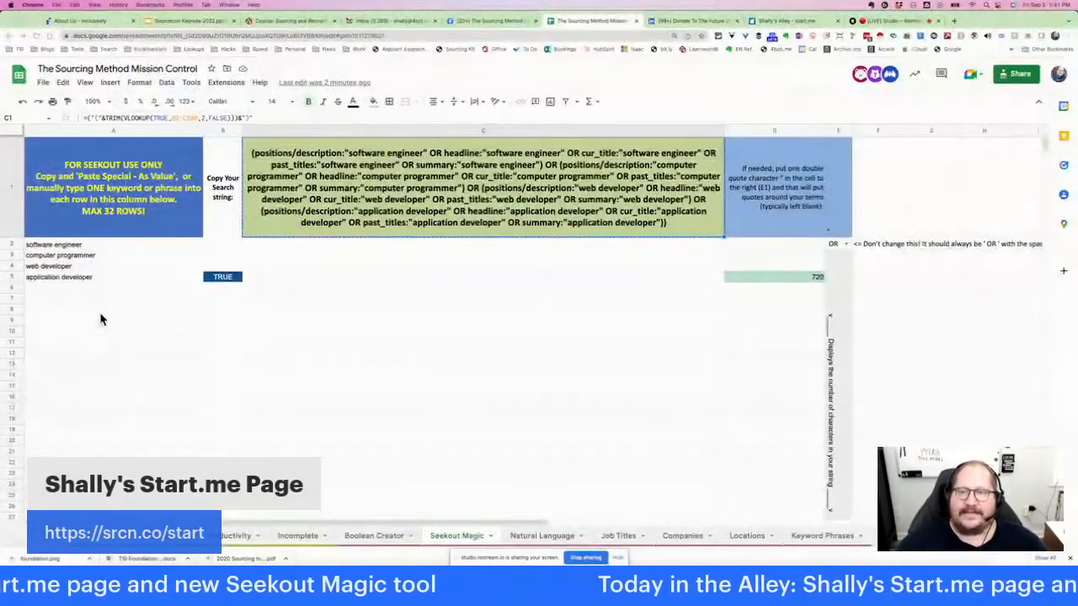
pyautogui.press('super+`')
pyautogui.press('super+[')
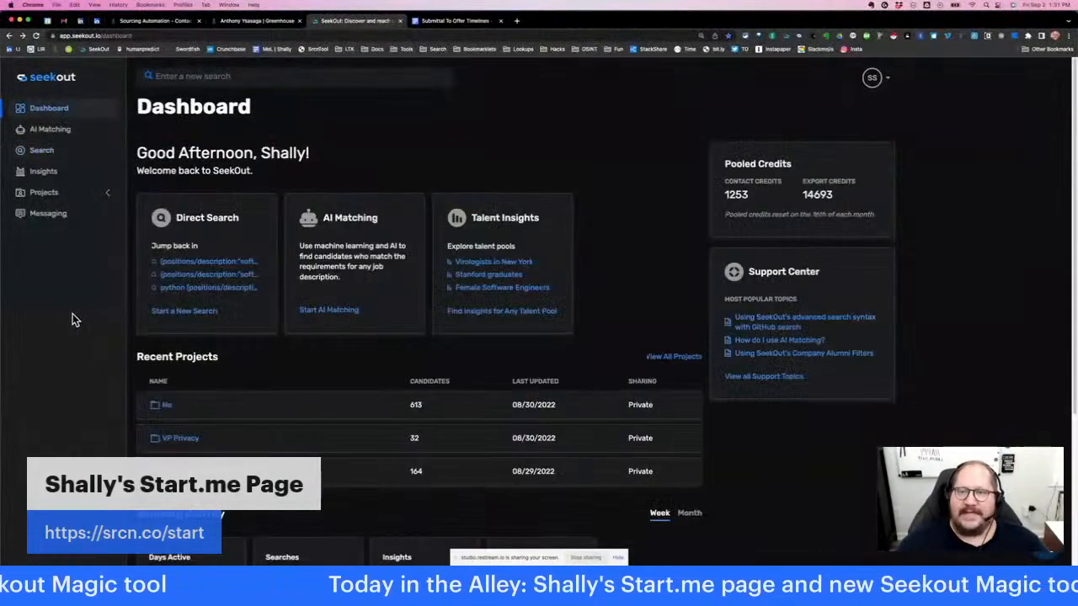
pyautogui.press('super+]')
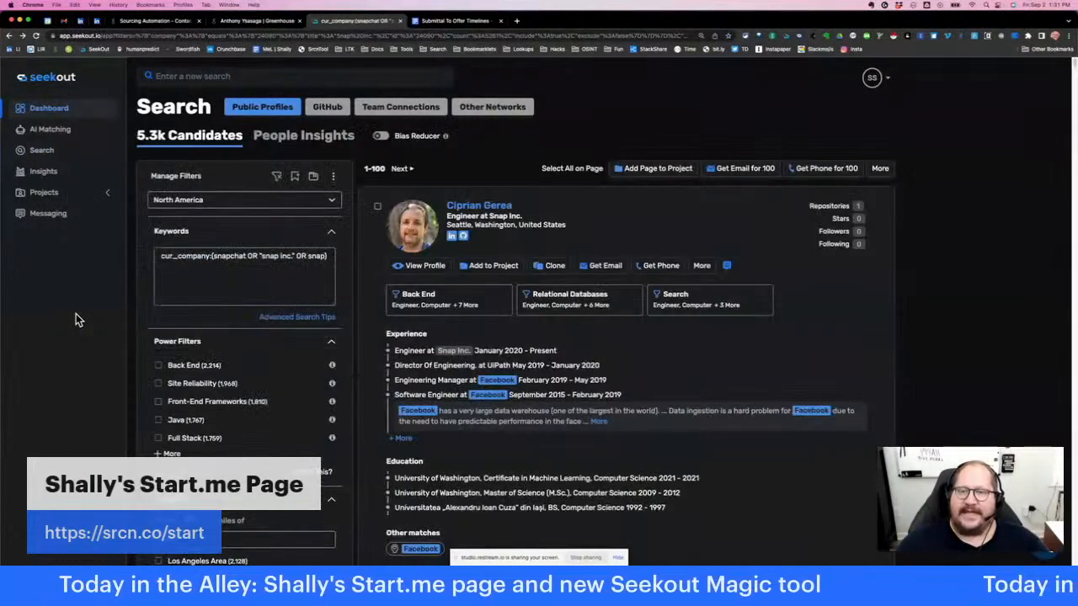
pyautogui.press('super+`')
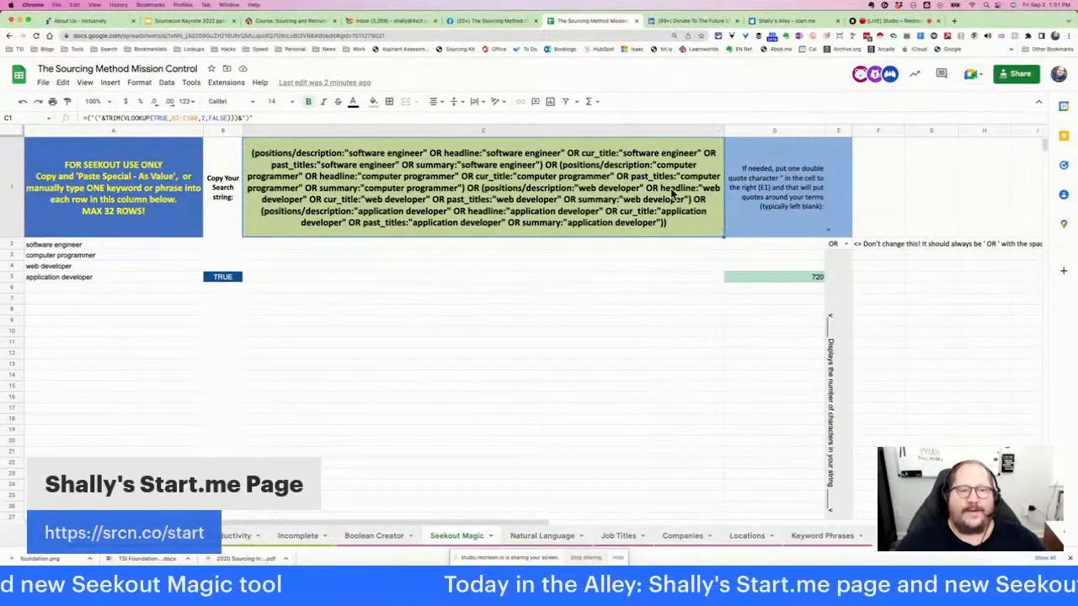
# - Examine the formulas in cells C2 and C1 and the first keyword that feeds the generated search string
pyautogui.click(572, 246)
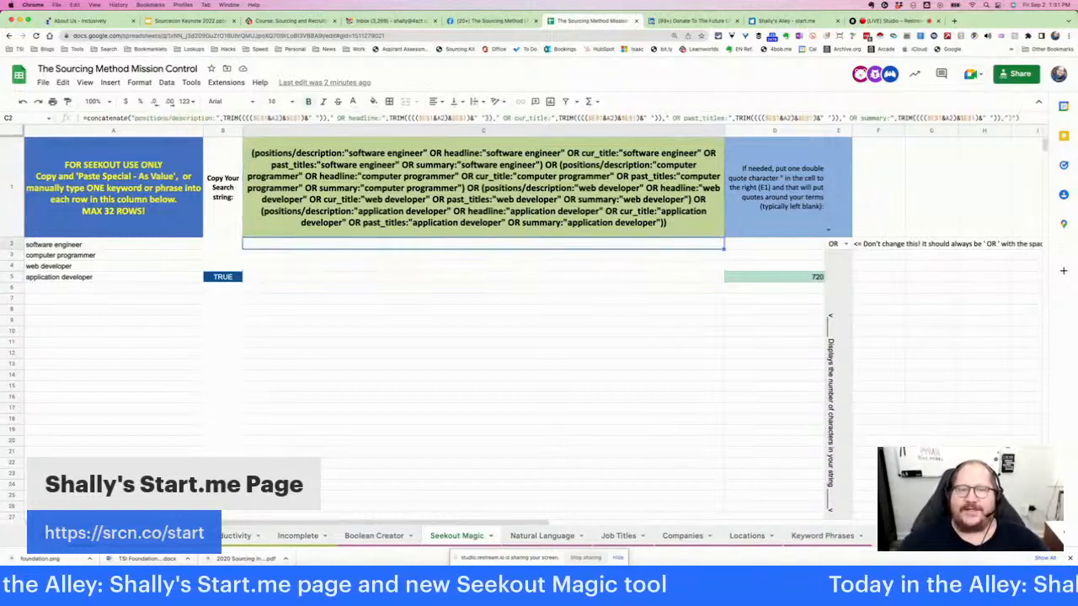
pyautogui.click(487, 205)
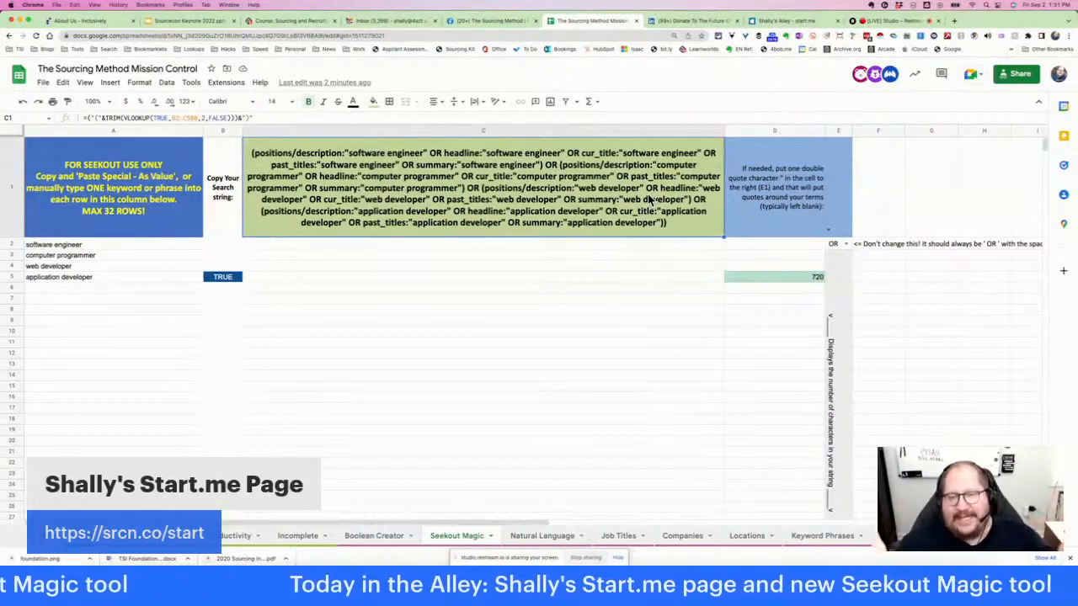
pyautogui.press('Left')
pyautogui.press('Left')
pyautogui.press('Down')
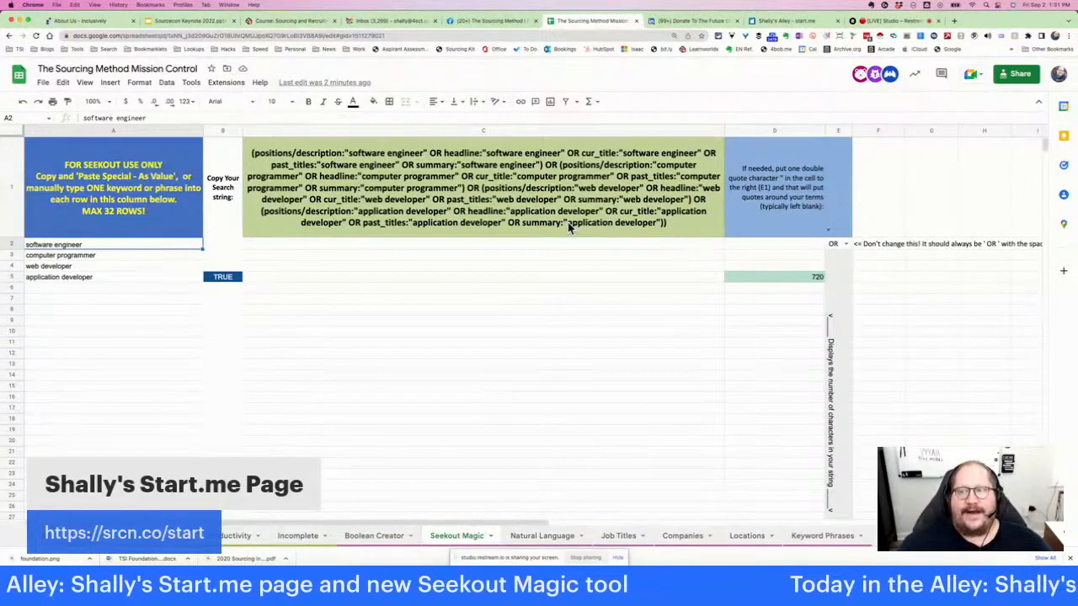
pyautogui.click(611, 229)
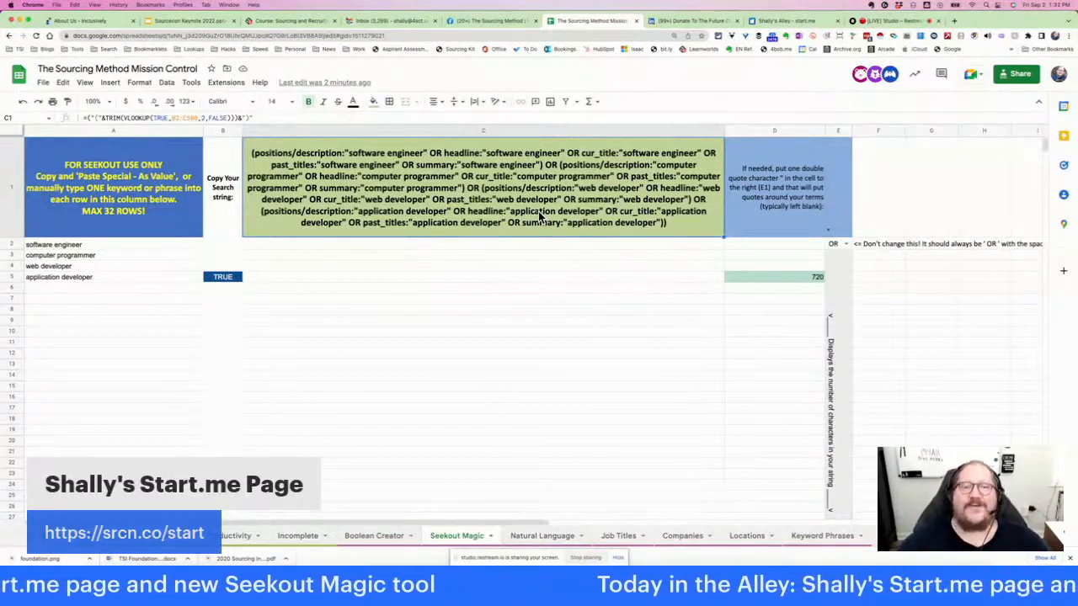
# - Switch to the Restream Studio page of the live stream
pyautogui.click(884, 21)
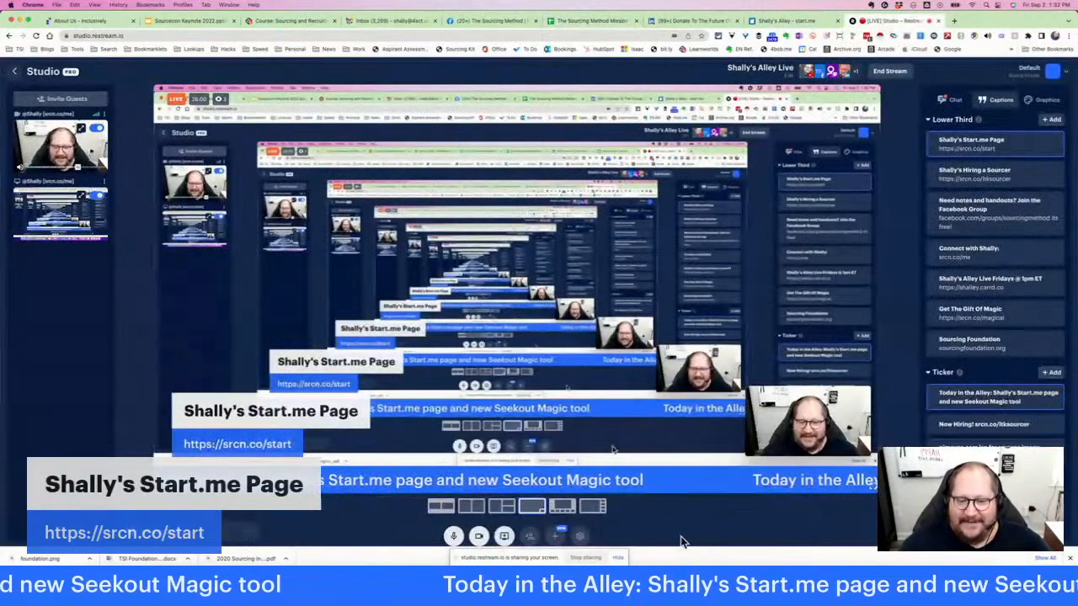